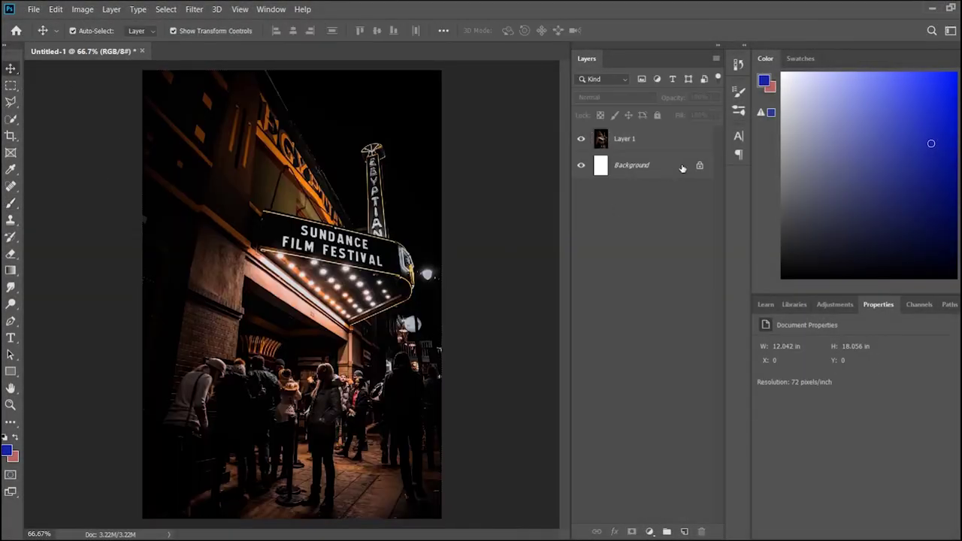
- Add a Hue/Saturation adjustment layer and shift its Hue slider for a deep blue grade
{"action": "left_click", "coordinate": [834, 304]}
{"action": "left_click", "coordinate": [779, 350]}
{"action": "left_click_drag", "start_coordinate": [866, 395], "coordinate": [960, 393]}
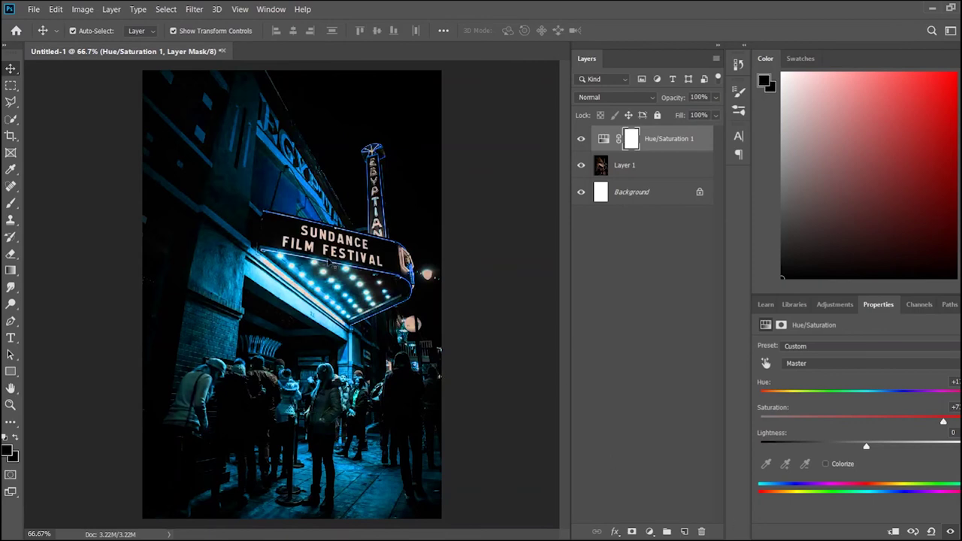
{"action": "scroll", "coordinate": [329, 263], "scroll_direction": "up", "scroll_amount": 3}
{"action": "scroll", "coordinate": [328, 263], "scroll_direction": "down", "scroll_amount": 3}
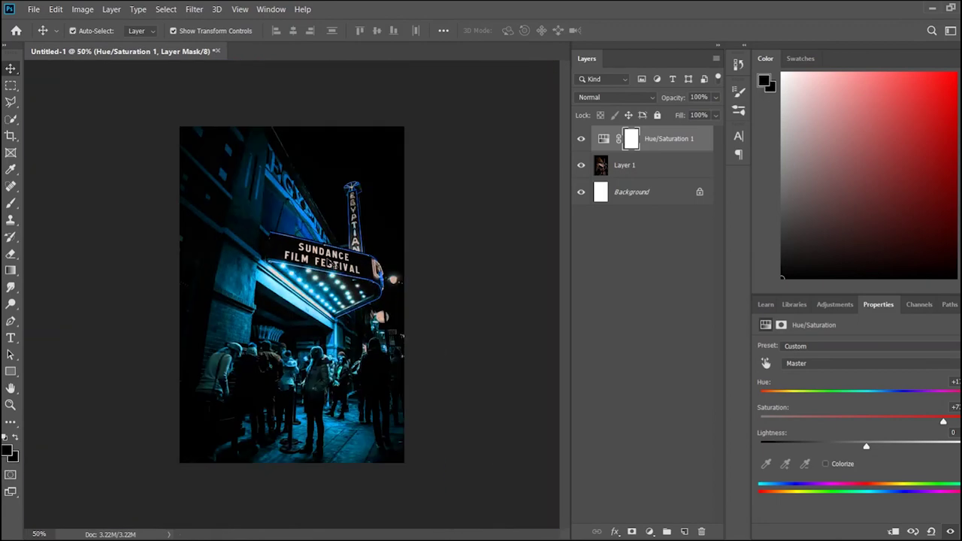
{"action": "scroll", "coordinate": [328, 263], "scroll_direction": "up", "scroll_amount": 1}
{"action": "scroll", "coordinate": [328, 263], "scroll_direction": "up", "scroll_amount": 2}
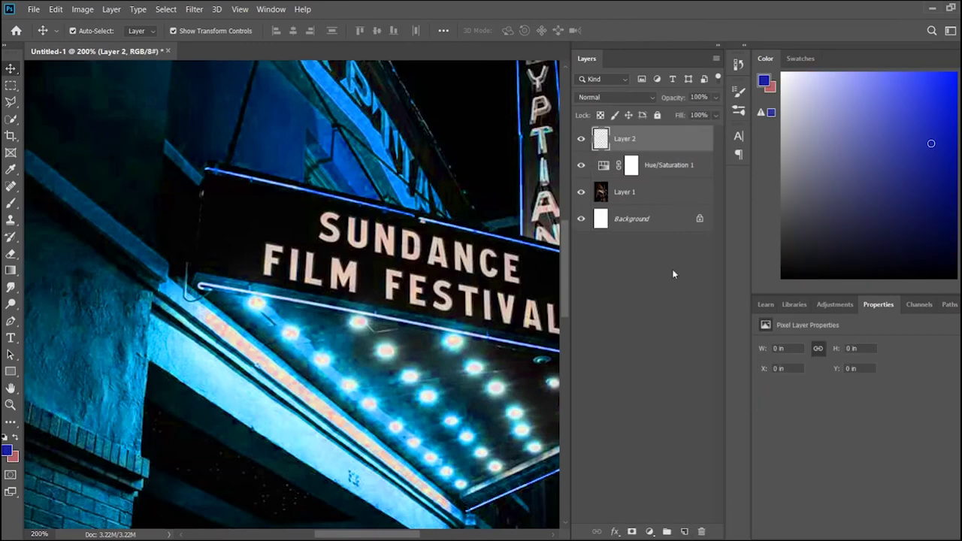
- Paint magenta over FILM on Layer 2 at 100% brush opacity, then duplicate the layer twice
{"action": "left_click", "coordinate": [13, 203]}
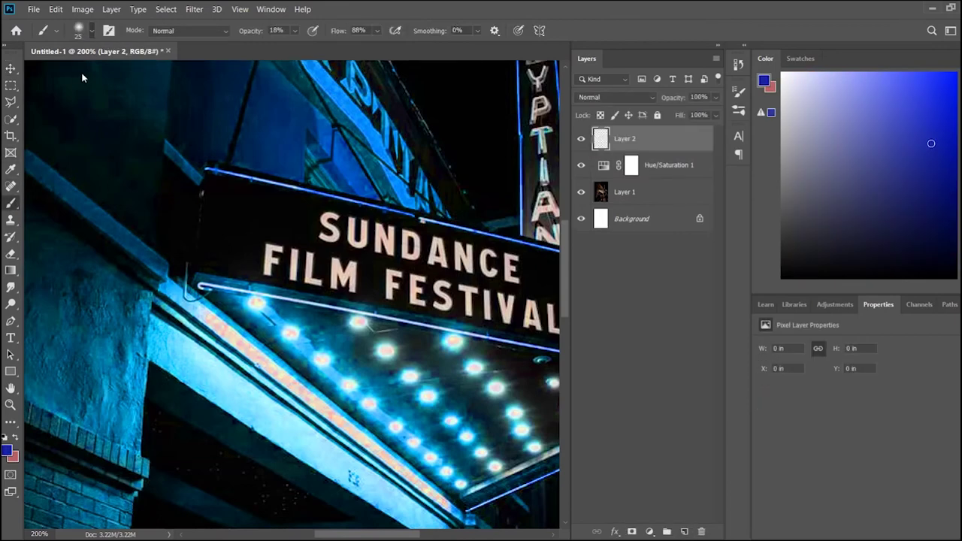
{"action": "scroll", "coordinate": [274, 244], "scroll_direction": "up", "scroll_amount": 3}
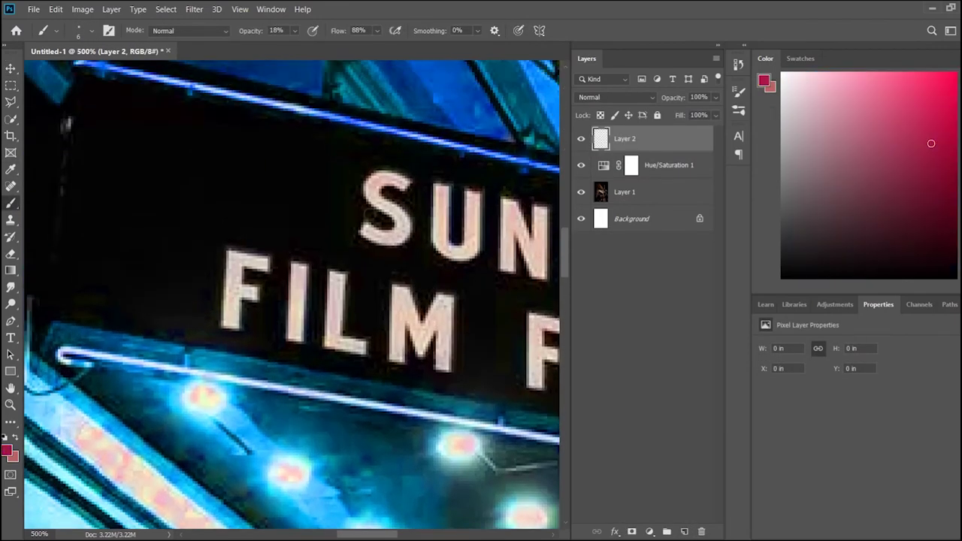
{"action": "left_click_drag", "start_coordinate": [303, 192], "coordinate": [343, 232]}
{"action": "key", "text": "0"}
{"action": "mouse_move", "coordinate": [212, 174]}
{"action": "left_mouse_down"}
{"action": "mouse_move", "coordinate": [194, 226]}
{"action": "mouse_move", "coordinate": [220, 324]}
{"action": "left_mouse_up"}
{"action": "key", "text": "ctrl+z"}
{"action": "key", "text": "ctrl+z"}
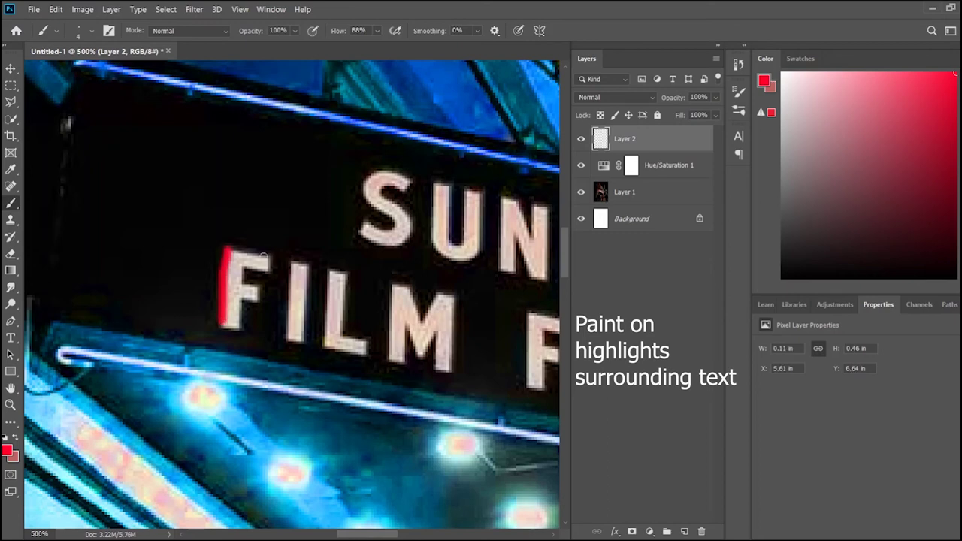
{"action": "key", "text": "ctrl+z"}
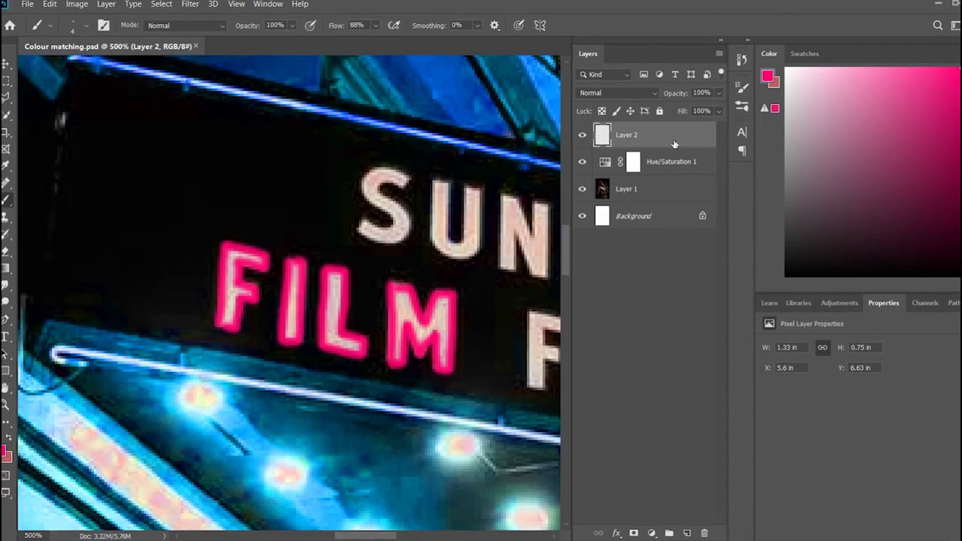
{"action": "key", "text": "ctrl+j"}
{"action": "key", "text": "ctrl+j"}
{"action": "key", "text": "alt+bracketleft"}
{"action": "key", "text": "alt+bracketleft"}
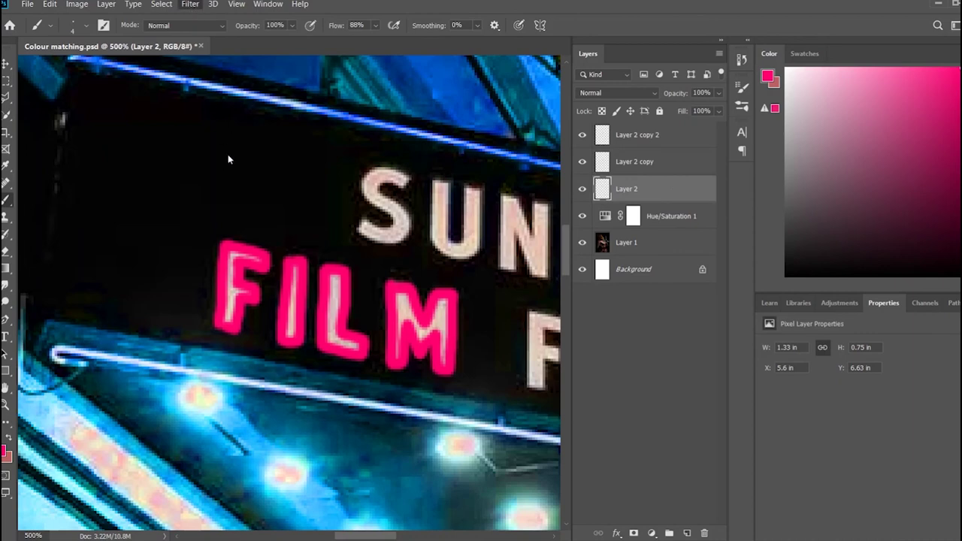
- Step up through the glow copies and set the top copy's opacity to 41%
{"action": "key", "text": "space"}
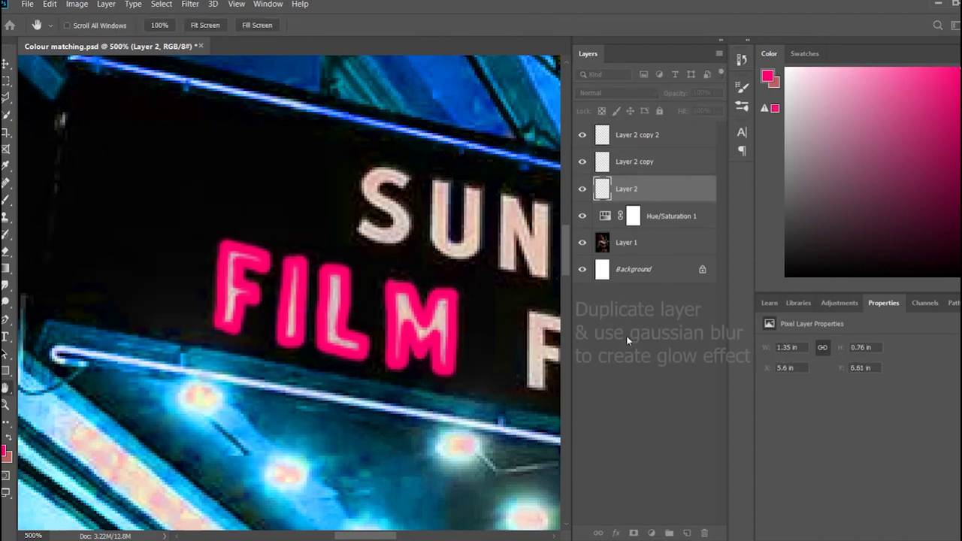
{"action": "key", "text": "alt+bracketright"}
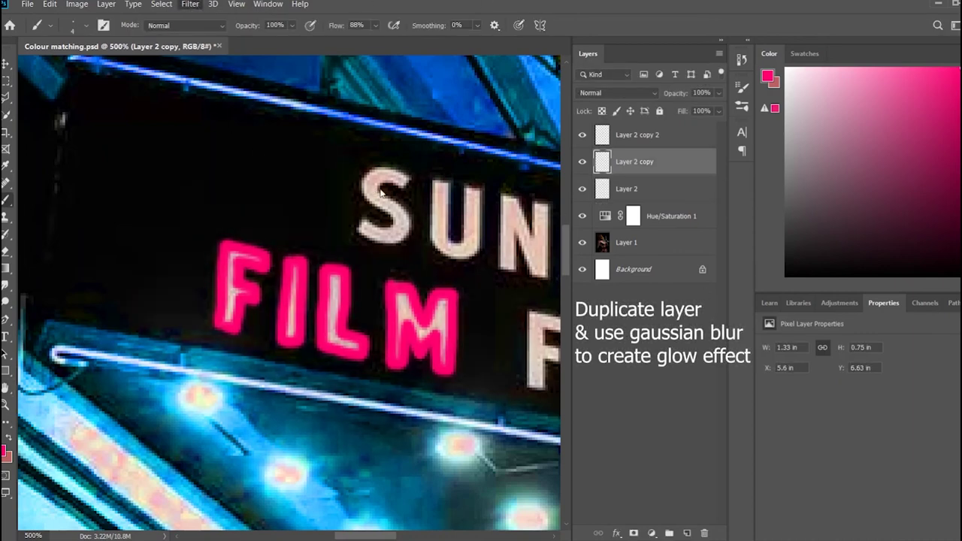
{"action": "key", "text": "space"}
{"action": "key", "text": "alt+bracketright"}
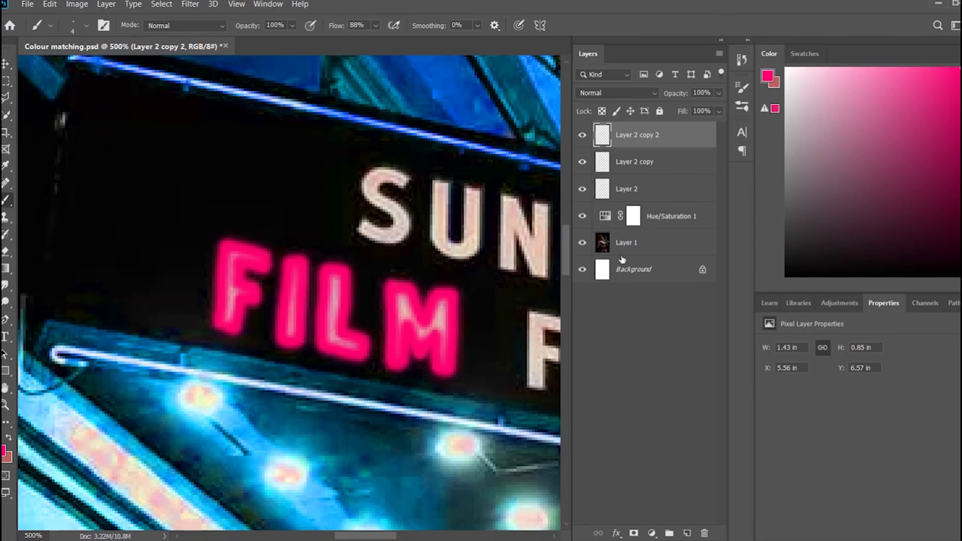
{"action": "type", "text": "41"}
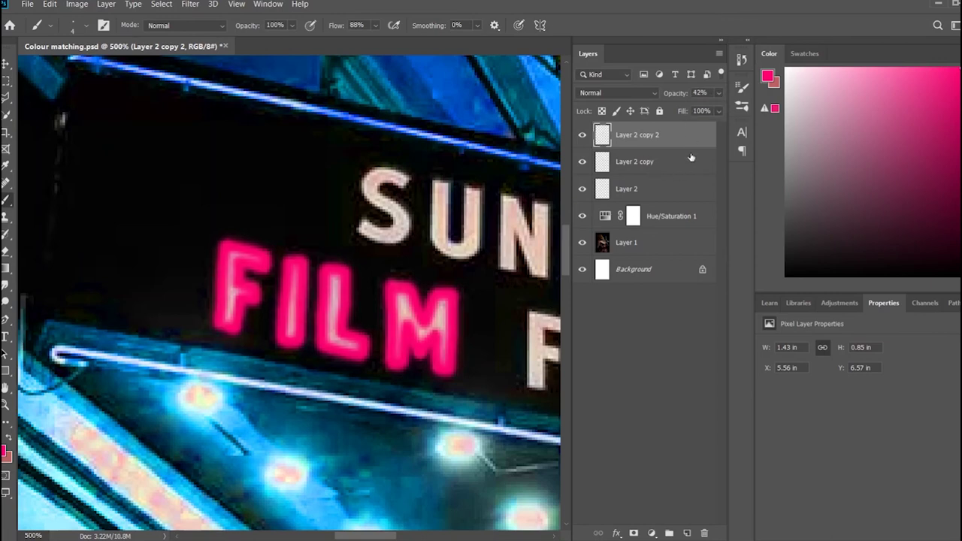
- Merge Layer 2, Layer 2 copy and Layer 2 copy 2 into one glow layer
{"action": "left_click", "coordinate": [691, 159]}
{"action": "left_click", "coordinate": [687, 189]}
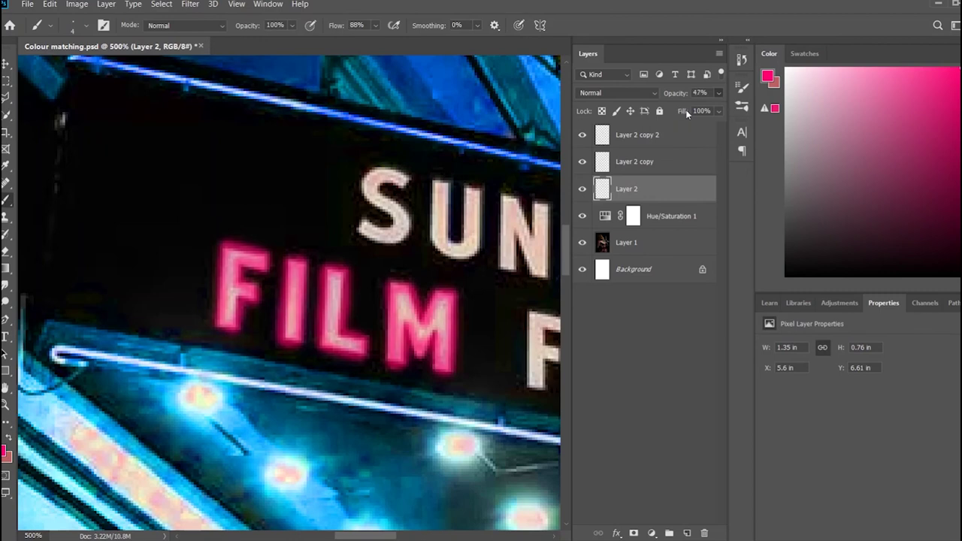
{"action": "left_click", "coordinate": [673, 167], "text": "shift"}
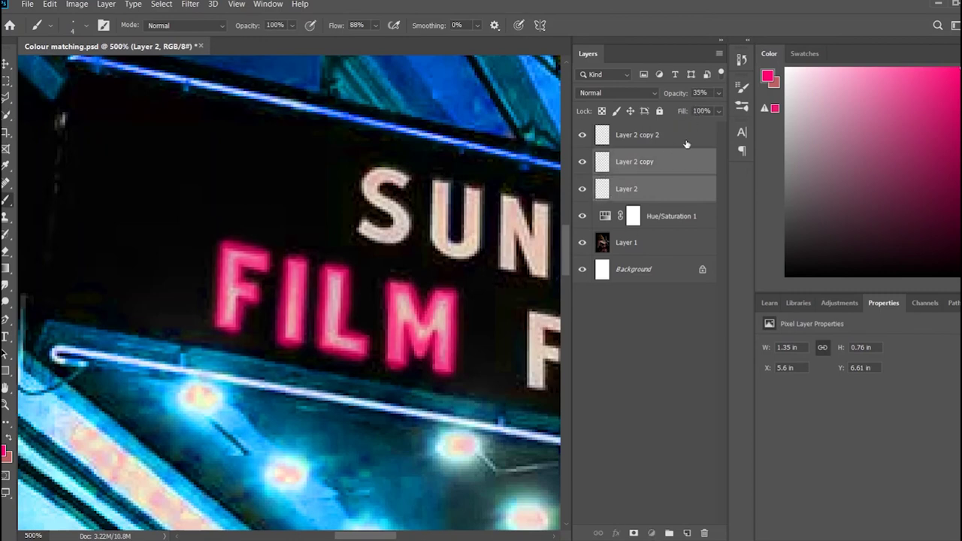
{"action": "left_click", "coordinate": [680, 135], "text": "shift"}
{"action": "key", "text": "ctrl+e"}
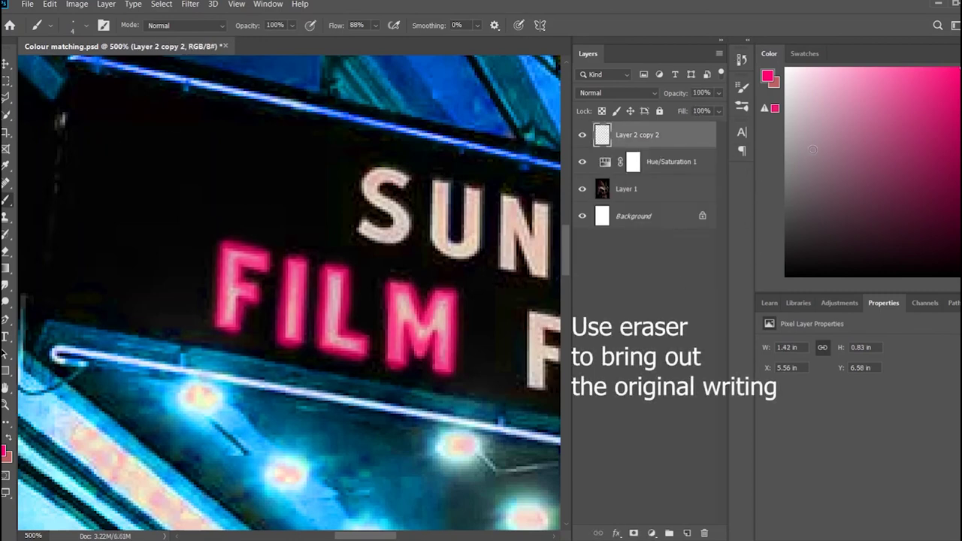
- Set up the Eraser at a tiny size and 79% opacity, zoomed in on the marquee sign
{"action": "left_click", "coordinate": [6, 251]}
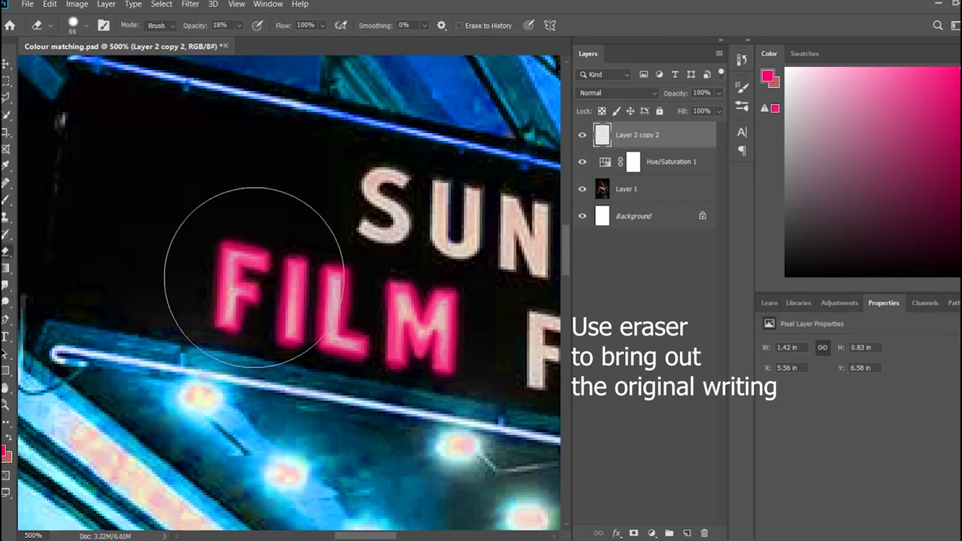
{"action": "key", "text": "bracketleft"}
{"action": "key", "text": "bracketleft"}
{"action": "key", "text": "bracketleft"}
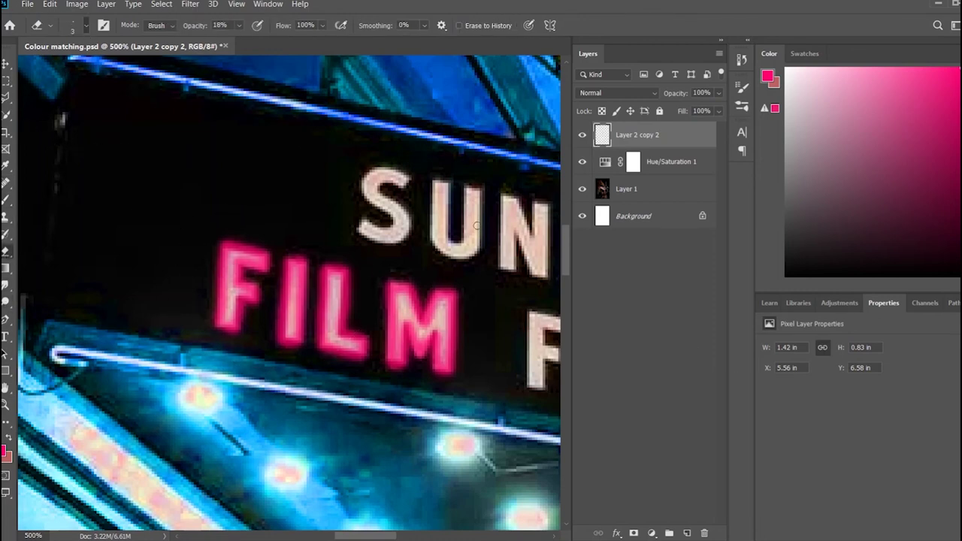
{"action": "key", "text": "7"}
{"action": "key", "text": "9"}
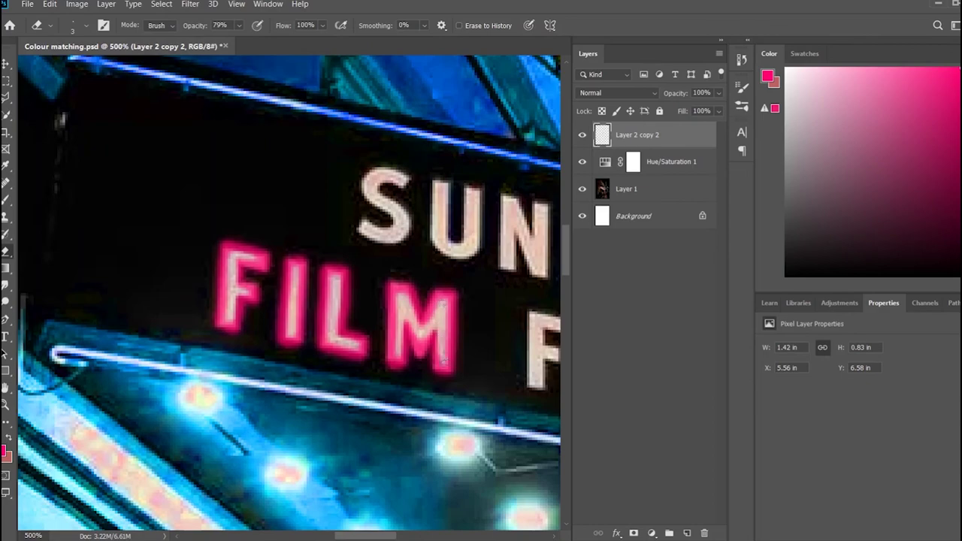
{"action": "key", "text": "ctrl+minus"}
{"action": "key", "text": "ctrl+minus"}
{"action": "key", "text": "ctrl+minus"}
{"action": "key", "text": "ctrl+minus"}
{"action": "key", "text": "ctrl+minus"}
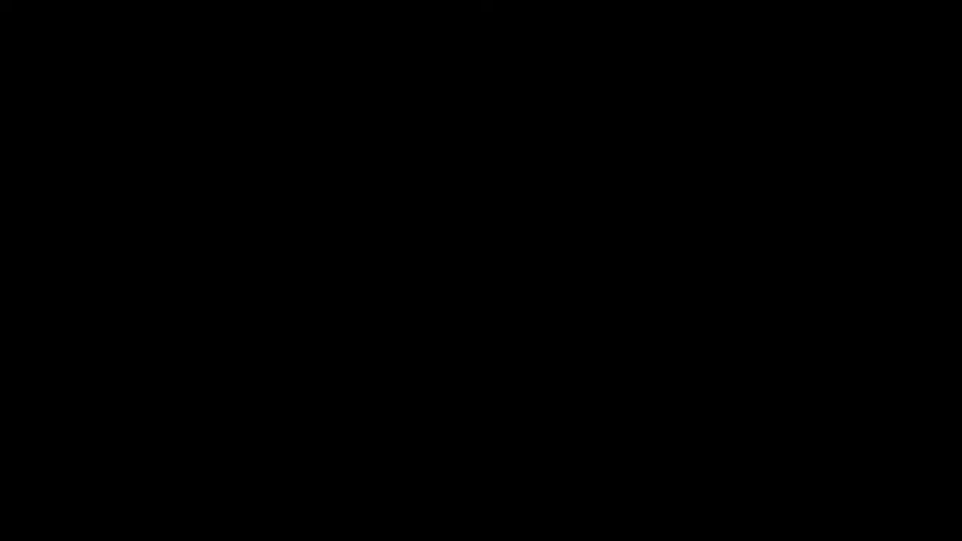
{"action": "key", "text": "ctrl+plus"}
{"action": "key", "text": "ctrl+plus"}
{"action": "key", "text": "ctrl+plus"}
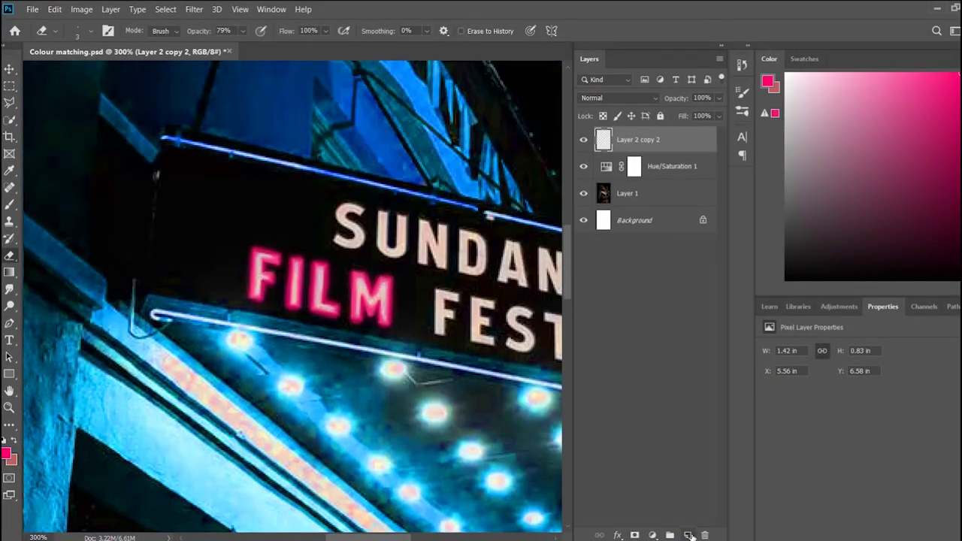
- On a new layer, trace S, U, N and D of SUNDANCE in pink
{"action": "left_click", "coordinate": [688, 535]}
{"action": "key", "text": "b"}
{"action": "key", "text": "ctrl+plus"}
{"action": "key", "text": "ctrl+plus"}
{"action": "key", "text": "ctrl+plus"}
{"action": "mouse_move", "coordinate": [354, 286]}
{"action": "left_mouse_down"}
{"action": "mouse_move", "coordinate": [237, 312]}
{"action": "mouse_move", "coordinate": [350, 299]}
{"action": "left_mouse_up"}
{"action": "mouse_move", "coordinate": [411, 294]}
{"action": "left_mouse_down"}
{"action": "mouse_move", "coordinate": [484, 426]}
{"action": "mouse_move", "coordinate": [443, 293]}
{"action": "left_mouse_up"}
{"action": "left_click_drag", "start_coordinate": [399, 519], "coordinate": [150, 489]}
{"action": "mouse_move", "coordinate": [287, 468]}
{"action": "left_mouse_down"}
{"action": "mouse_move", "coordinate": [312, 308]}
{"action": "mouse_move", "coordinate": [398, 433]}
{"action": "mouse_move", "coordinate": [387, 308]}
{"action": "mouse_move", "coordinate": [353, 406]}
{"action": "left_mouse_up"}
{"action": "left_click_drag", "start_coordinate": [390, 361], "coordinate": [244, 395]}
{"action": "mouse_move", "coordinate": [315, 338]}
{"action": "left_mouse_down"}
{"action": "mouse_move", "coordinate": [406, 518]}
{"action": "mouse_move", "coordinate": [348, 387]}
{"action": "mouse_move", "coordinate": [353, 496]}
{"action": "left_mouse_up"}
{"action": "left_click_drag", "start_coordinate": [451, 481], "coordinate": [240, 361]}
- Trace the A, second N, C and E of SUNDANCE in pink
{"action": "mouse_move", "coordinate": [301, 252]}
{"action": "left_mouse_down"}
{"action": "mouse_move", "coordinate": [353, 405]}
{"action": "mouse_move", "coordinate": [247, 420]}
{"action": "left_mouse_up"}
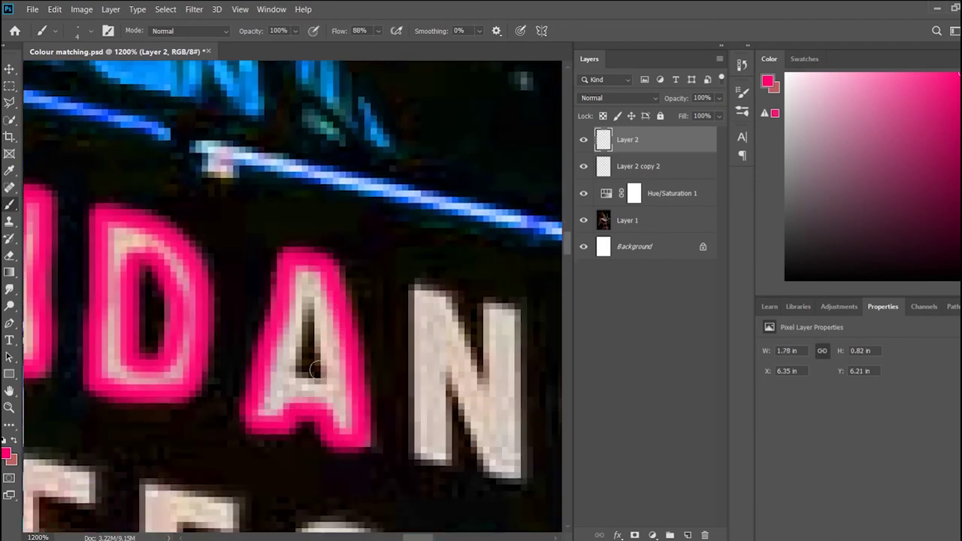
{"action": "left_click_drag", "start_coordinate": [315, 368], "coordinate": [308, 323]}
{"action": "mouse_move", "coordinate": [408, 300]}
{"action": "left_mouse_down"}
{"action": "mouse_move", "coordinate": [481, 451]}
{"action": "mouse_move", "coordinate": [511, 315]}
{"action": "mouse_move", "coordinate": [485, 394]}
{"action": "mouse_move", "coordinate": [518, 481]}
{"action": "left_mouse_up"}
{"action": "key", "text": "ctrl+z"}
{"action": "mouse_move", "coordinate": [466, 466]}
{"action": "left_mouse_down"}
{"action": "mouse_move", "coordinate": [414, 300]}
{"action": "mouse_move", "coordinate": [75, 217]}
{"action": "left_mouse_up"}
{"action": "mouse_move", "coordinate": [330, 301]}
{"action": "left_mouse_down"}
{"action": "mouse_move", "coordinate": [236, 328]}
{"action": "mouse_move", "coordinate": [331, 383]}
{"action": "left_mouse_up"}
{"action": "mouse_move", "coordinate": [469, 285]}
{"action": "left_mouse_down"}
{"action": "mouse_move", "coordinate": [450, 345]}
{"action": "mouse_move", "coordinate": [466, 436]}
{"action": "mouse_move", "coordinate": [372, 285]}
{"action": "mouse_move", "coordinate": [401, 398]}
{"action": "mouse_move", "coordinate": [315, 270]}
{"action": "left_mouse_up"}
- Trace F, E, S and T of FESTIVAL in pink
{"action": "scroll", "coordinate": [359, 503], "scroll_direction": "left", "scroll_amount": 10}
{"action": "scroll", "coordinate": [359, 503], "scroll_direction": "down", "scroll_amount": 3}
{"action": "left_click_drag", "start_coordinate": [316, 345], "coordinate": [323, 473]}
{"action": "scroll", "coordinate": [375, 369], "scroll_direction": "right", "scroll_amount": 5}
{"action": "mouse_move", "coordinate": [232, 308]}
{"action": "left_mouse_down"}
{"action": "mouse_move", "coordinate": [330, 361]}
{"action": "mouse_move", "coordinate": [323, 496]}
{"action": "mouse_move", "coordinate": [225, 316]}
{"action": "left_mouse_up"}
{"action": "scroll", "coordinate": [301, 421], "scroll_direction": "right", "scroll_amount": 5}
{"action": "scroll", "coordinate": [231, 392], "scroll_direction": "down", "scroll_amount": 3}
{"action": "mouse_move", "coordinate": [231, 392]}
{"action": "left_mouse_down"}
{"action": "mouse_move", "coordinate": [301, 263]}
{"action": "mouse_move", "coordinate": [330, 420]}
{"action": "mouse_move", "coordinate": [226, 406]}
{"action": "left_mouse_up"}
{"action": "mouse_move", "coordinate": [380, 296]}
{"action": "left_mouse_down"}
{"action": "mouse_move", "coordinate": [488, 316]}
{"action": "mouse_move", "coordinate": [457, 481]}
{"action": "mouse_move", "coordinate": [379, 316]}
{"action": "left_mouse_up"}
{"action": "scroll", "coordinate": [457, 421], "scroll_direction": "right", "scroll_amount": 5}
- Trace I, V, A and L of FESTIVAL in pink, then zoom out to the whole sign
{"action": "mouse_move", "coordinate": [161, 252]}
{"action": "left_mouse_down"}
{"action": "mouse_move", "coordinate": [207, 259]}
{"action": "mouse_move", "coordinate": [176, 268]}
{"action": "mouse_move", "coordinate": [210, 432]}
{"action": "mouse_move", "coordinate": [162, 286]}
{"action": "mouse_move", "coordinate": [166, 414]}
{"action": "left_mouse_up"}
{"action": "left_click_drag", "start_coordinate": [248, 267], "coordinate": [300, 379]}
{"action": "mouse_move", "coordinate": [301, 379]}
{"action": "left_mouse_down"}
{"action": "mouse_move", "coordinate": [323, 285]}
{"action": "mouse_move", "coordinate": [304, 457]}
{"action": "left_mouse_up"}
{"action": "left_click_drag", "start_coordinate": [428, 316], "coordinate": [507, 516]}
{"action": "scroll", "coordinate": [506, 515], "scroll_direction": "right", "scroll_amount": 4}
{"action": "scroll", "coordinate": [506, 516], "scroll_direction": "down", "scroll_amount": 2}
{"action": "mouse_move", "coordinate": [413, 451]}
{"action": "left_mouse_down"}
{"action": "mouse_move", "coordinate": [306, 423]}
{"action": "mouse_move", "coordinate": [319, 260]}
{"action": "left_mouse_up"}
{"action": "mouse_move", "coordinate": [443, 278]}
{"action": "left_mouse_down"}
{"action": "mouse_move", "coordinate": [447, 375]}
{"action": "mouse_move", "coordinate": [534, 451]}
{"action": "mouse_move", "coordinate": [473, 278]}
{"action": "left_mouse_up"}
{"action": "key", "text": "ctrl+minus"}
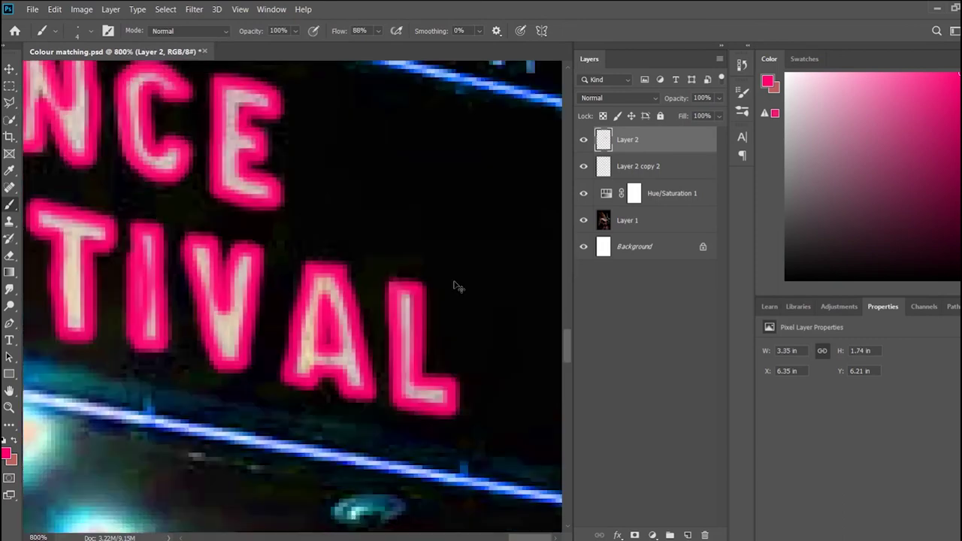
{"action": "key", "text": "ctrl+minus"}
{"action": "key", "text": "ctrl+minus"}
{"action": "key", "text": "ctrl+minus"}
{"action": "key", "text": "ctrl+plus"}
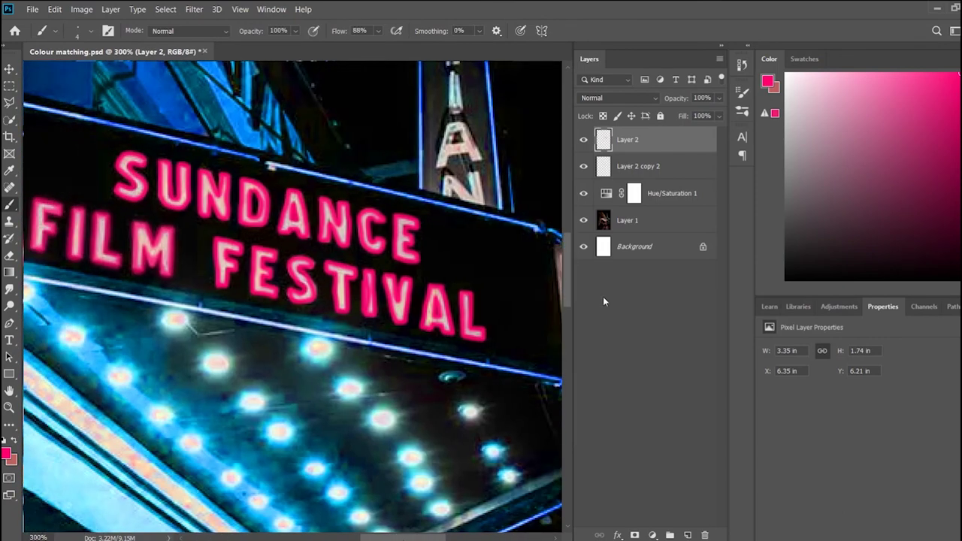
{"action": "key", "text": "ctrl+z"}
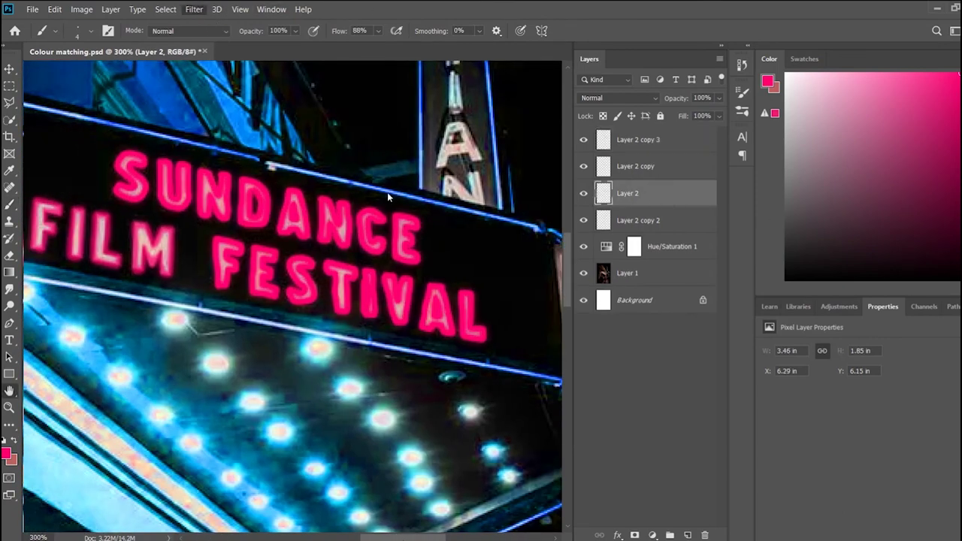
- Set Layer 2 copy 3 to 45% opacity and merge it with the other glow layers
{"action": "key", "text": "alt+bracketright"}
{"action": "key", "text": "ctrl+z"}
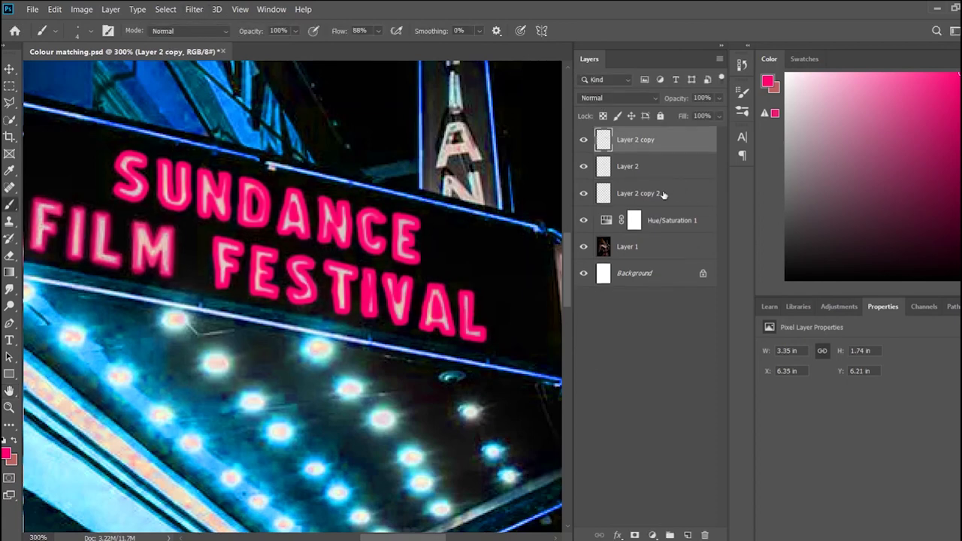
{"action": "key", "text": "ctrl+z"}
{"action": "key", "text": "alt+bracketright"}
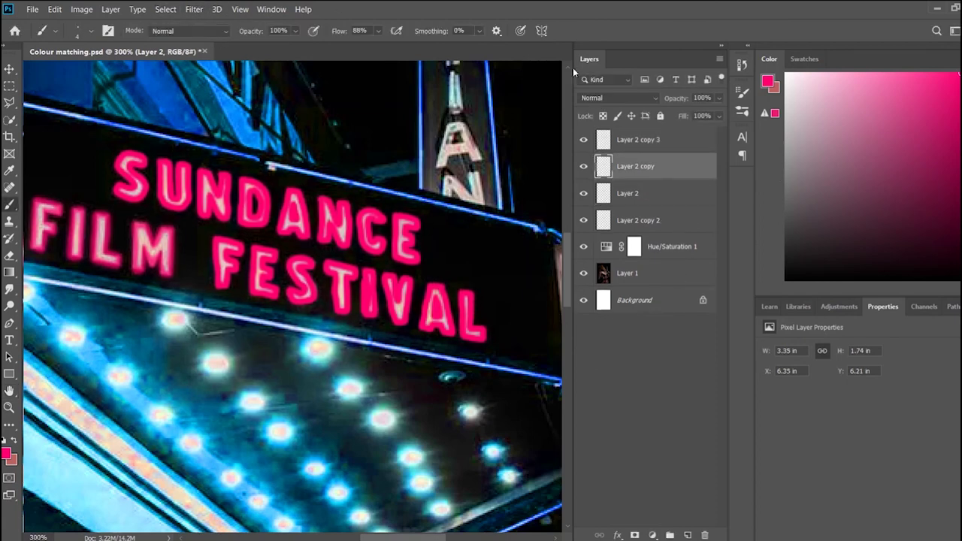
{"action": "key", "text": "alt+bracketright"}
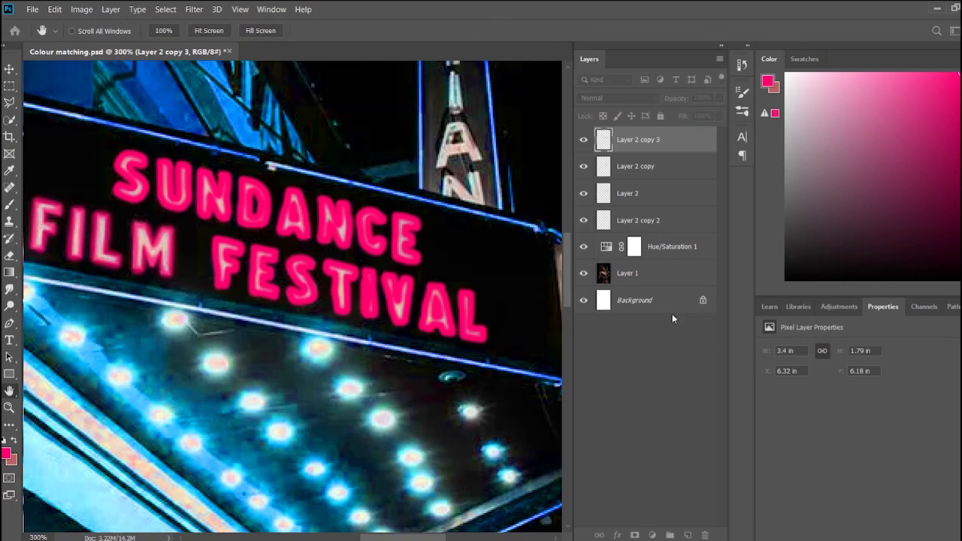
{"action": "type", "text": "45"}
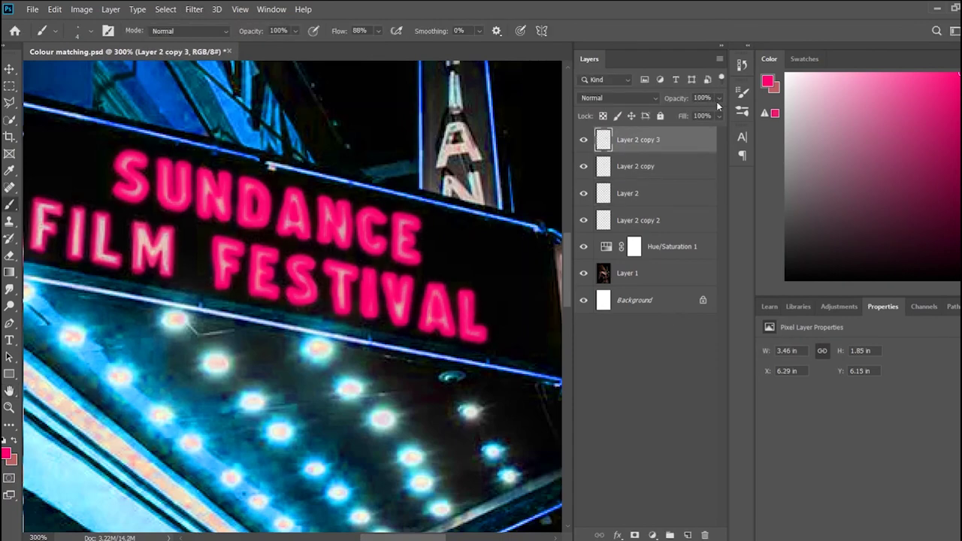
{"action": "key", "text": "Return"}
{"action": "left_click", "coordinate": [680, 193], "text": "shift"}
{"action": "key", "text": "ctrl+e"}
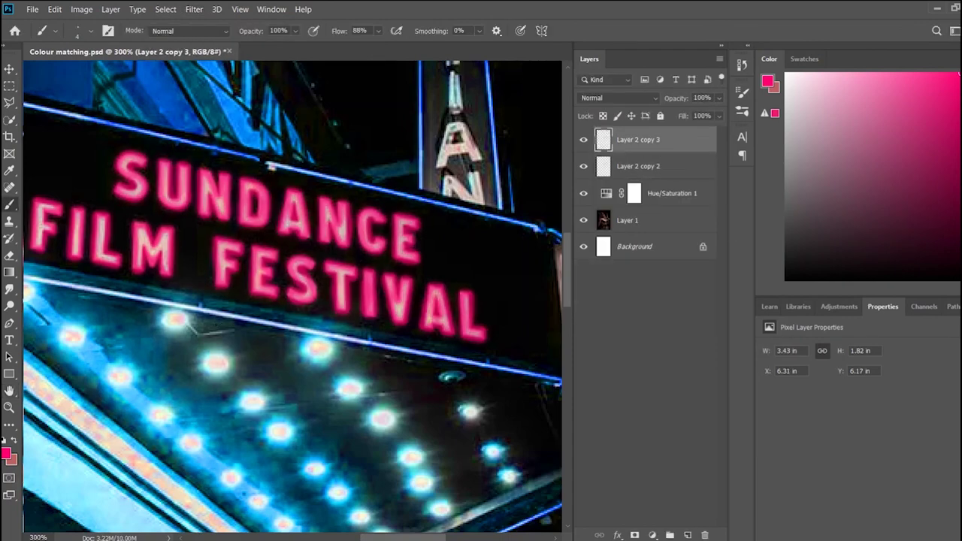
- Erase the pink glow from the S and U cores of SUNDANCE
{"action": "key", "text": "e"}
{"action": "scroll", "coordinate": [253, 268], "scroll_direction": "up", "scroll_amount": 2}
{"action": "scroll", "coordinate": [254, 268], "scroll_direction": "up", "scroll_amount": 2}
{"action": "scroll", "coordinate": [234, 292], "scroll_direction": "up", "scroll_amount": 1}
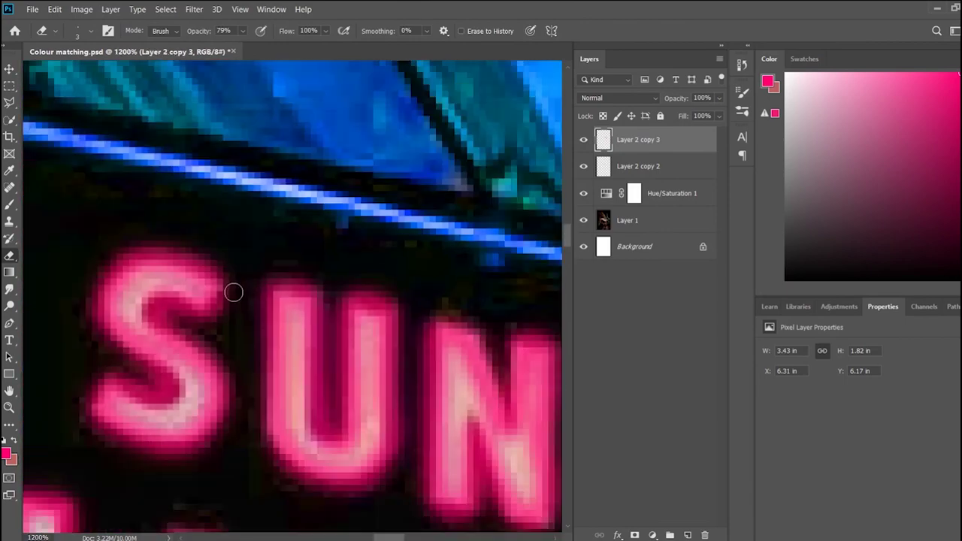
{"action": "left_click_drag", "start_coordinate": [151, 280], "coordinate": [130, 419]}
{"action": "left_click_drag", "start_coordinate": [290, 315], "coordinate": [371, 321]}
{"action": "scroll", "coordinate": [378, 502], "scroll_direction": "right", "scroll_amount": 1}
{"action": "left_click_drag", "start_coordinate": [346, 391], "coordinate": [393, 458]}
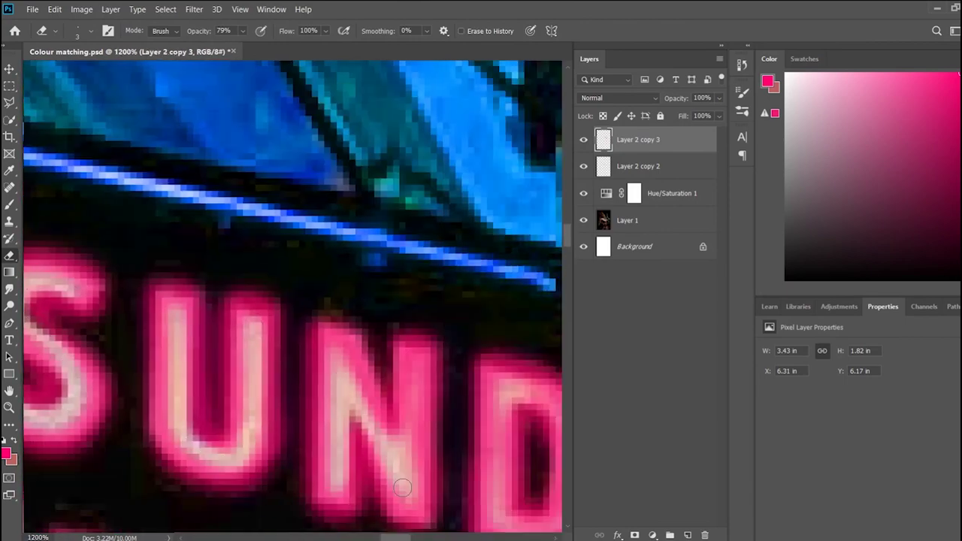
- Erase the glow from the D, A, N, C and E cores of SUNDANCE
{"action": "scroll", "coordinate": [393, 458], "scroll_direction": "right", "scroll_amount": 3}
{"action": "scroll", "coordinate": [341, 441], "scroll_direction": "down", "scroll_amount": 1}
{"action": "left_click_drag", "start_coordinate": [293, 319], "coordinate": [225, 443]}
{"action": "left_click_drag", "start_coordinate": [375, 361], "coordinate": [443, 485]}
{"action": "scroll", "coordinate": [421, 451], "scroll_direction": "down", "scroll_amount": 2}
{"action": "scroll", "coordinate": [421, 451], "scroll_direction": "right", "scroll_amount": 2}
{"action": "mouse_move", "coordinate": [353, 286]}
{"action": "left_mouse_down"}
{"action": "mouse_move", "coordinate": [420, 377]}
{"action": "mouse_move", "coordinate": [432, 286]}
{"action": "left_mouse_up"}
{"action": "scroll", "coordinate": [353, 338], "scroll_direction": "right", "scroll_amount": 2}
{"action": "mouse_move", "coordinate": [349, 308]}
{"action": "left_mouse_down"}
{"action": "mouse_move", "coordinate": [349, 376]}
{"action": "mouse_move", "coordinate": [323, 435]}
{"action": "left_mouse_up"}
{"action": "scroll", "coordinate": [353, 339], "scroll_direction": "right", "scroll_amount": 2}
{"action": "mouse_move", "coordinate": [496, 357]}
{"action": "left_mouse_down"}
{"action": "mouse_move", "coordinate": [439, 387]}
{"action": "mouse_move", "coordinate": [458, 481]}
{"action": "left_mouse_up"}
- Erase the glow from each FESTIVAL letter core and fit the photo on screen
{"action": "scroll", "coordinate": [390, 466], "scroll_direction": "down", "scroll_amount": 1}
{"action": "scroll", "coordinate": [390, 466], "scroll_direction": "down", "scroll_amount": 4}
{"action": "left_click_drag", "start_coordinate": [368, 111], "coordinate": [333, 189]}
{"action": "mouse_move", "coordinate": [519, 139]}
{"action": "left_mouse_down"}
{"action": "mouse_move", "coordinate": [487, 285]}
{"action": "mouse_move", "coordinate": [511, 294]}
{"action": "left_mouse_up"}
{"action": "scroll", "coordinate": [496, 293], "scroll_direction": "right", "scroll_amount": 4}
{"action": "mouse_move", "coordinate": [289, 169]}
{"action": "left_mouse_down"}
{"action": "mouse_move", "coordinate": [233, 206]}
{"action": "mouse_move", "coordinate": [240, 319]}
{"action": "left_mouse_up"}
{"action": "left_click_drag", "start_coordinate": [368, 192], "coordinate": [458, 218]}
{"action": "left_click_drag", "start_coordinate": [414, 210], "coordinate": [425, 348]}
{"action": "scroll", "coordinate": [426, 348], "scroll_direction": "right", "scroll_amount": 5}
{"action": "left_click_drag", "start_coordinate": [83, 226], "coordinate": [82, 338]}
{"action": "left_click_drag", "start_coordinate": [185, 226], "coordinate": [185, 376]}
{"action": "left_click_drag", "start_coordinate": [259, 240], "coordinate": [342, 256]}
{"action": "mouse_move", "coordinate": [417, 413]}
{"action": "left_mouse_down"}
{"action": "mouse_move", "coordinate": [451, 293]}
{"action": "mouse_move", "coordinate": [492, 451]}
{"action": "left_mouse_up"}
{"action": "scroll", "coordinate": [453, 535], "scroll_direction": "right", "scroll_amount": 3}
{"action": "key", "text": "ctrl+0"}
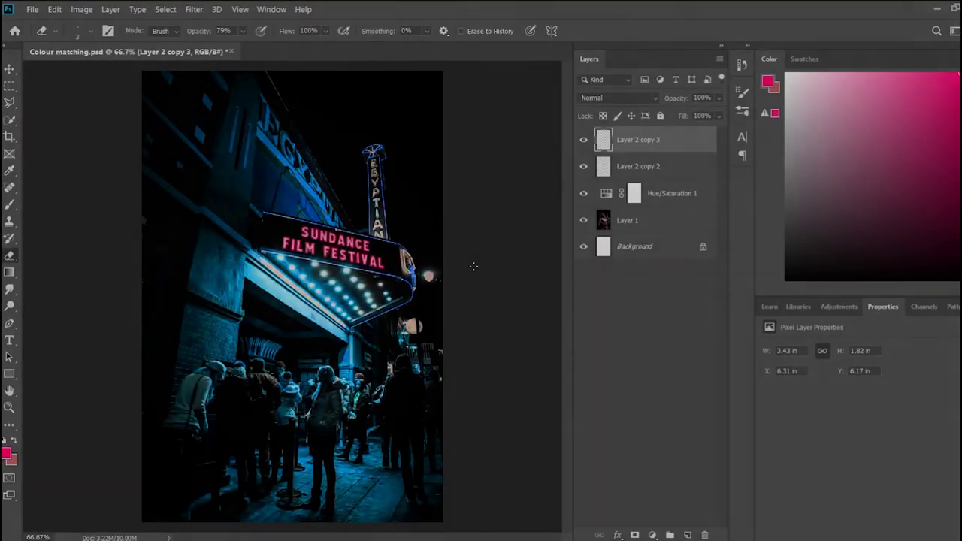
- Add a second Hue/Saturation adjustment layer with shifted hue and raised saturation
{"action": "scroll", "coordinate": [323, 493], "scroll_direction": "down", "scroll_amount": 3}
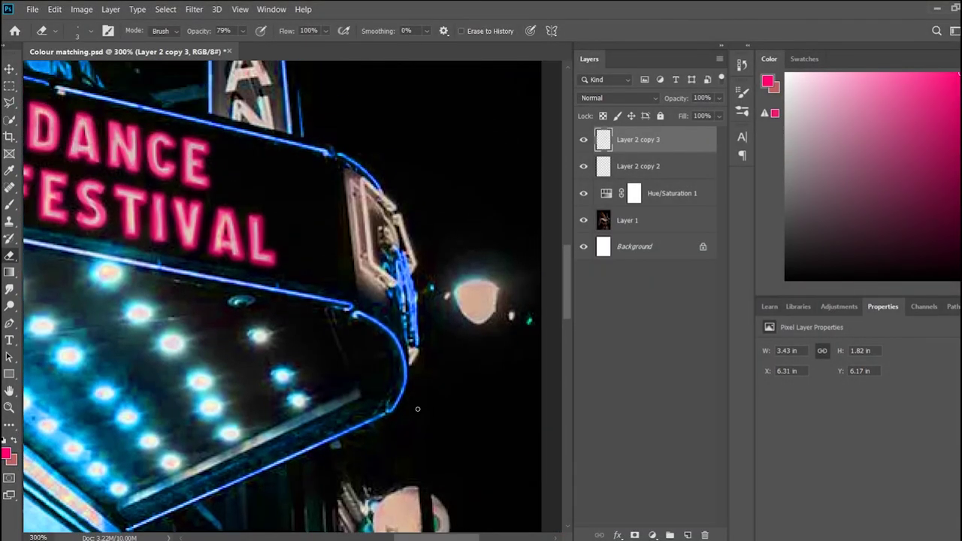
{"action": "scroll", "coordinate": [301, 406], "scroll_direction": "up", "scroll_amount": 3}
{"action": "scroll", "coordinate": [296, 398], "scroll_direction": "up", "scroll_amount": 3}
{"action": "scroll", "coordinate": [298, 398], "scroll_direction": "right", "scroll_amount": 5}
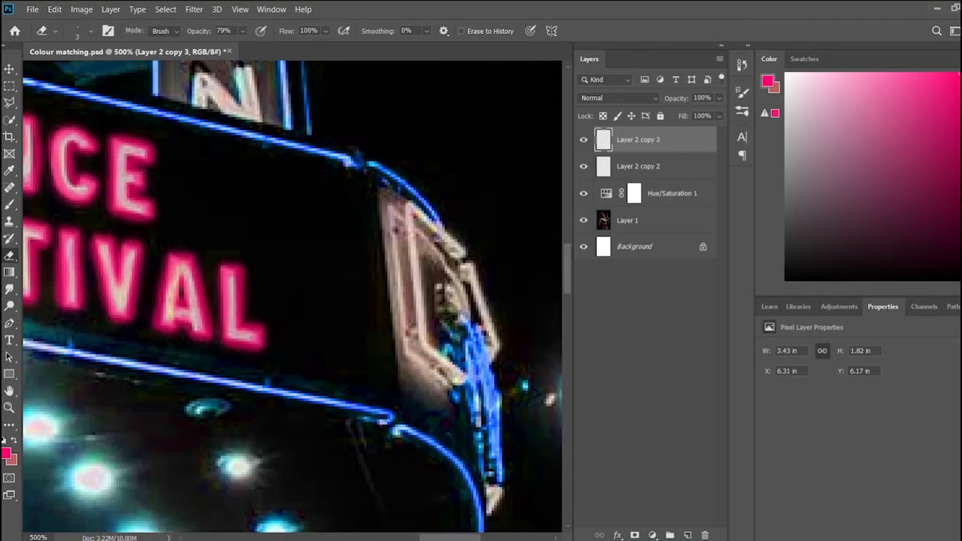
{"action": "scroll", "coordinate": [453, 538], "scroll_direction": "up", "scroll_amount": 1}
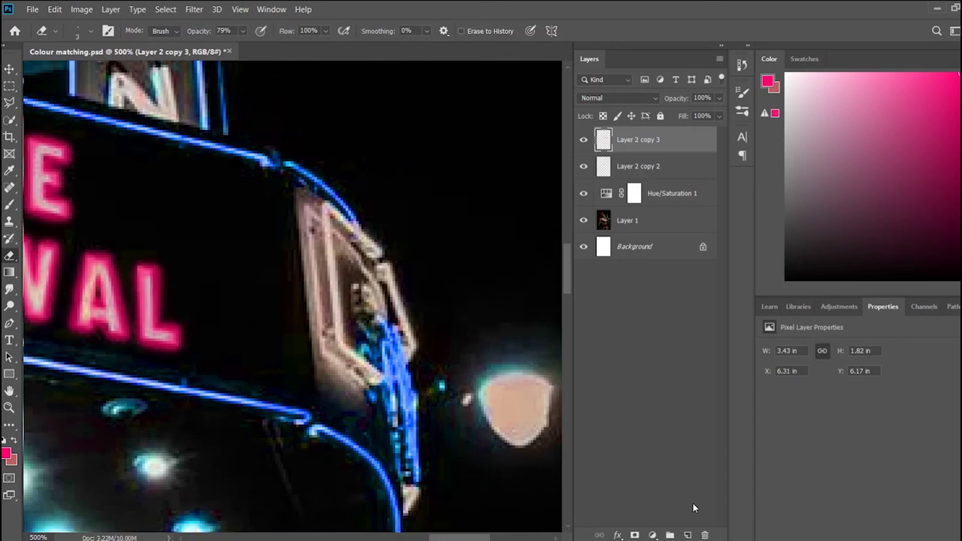
{"action": "left_click", "coordinate": [687, 535]}
{"action": "key", "text": "ctrl+z"}
{"action": "left_click", "coordinate": [839, 306]}
{"action": "left_click", "coordinate": [787, 352]}
{"action": "mouse_move", "coordinate": [869, 398]}
{"action": "left_mouse_down"}
{"action": "mouse_move", "coordinate": [953, 399]}
{"action": "mouse_move", "coordinate": [914, 398]}
{"action": "left_mouse_up"}
{"action": "mouse_move", "coordinate": [870, 425]}
{"action": "left_mouse_down"}
{"action": "mouse_move", "coordinate": [931, 423]}
{"action": "mouse_move", "coordinate": [904, 399]}
{"action": "mouse_move", "coordinate": [853, 399]}
{"action": "mouse_move", "coordinate": [864, 402]}
{"action": "left_mouse_up"}
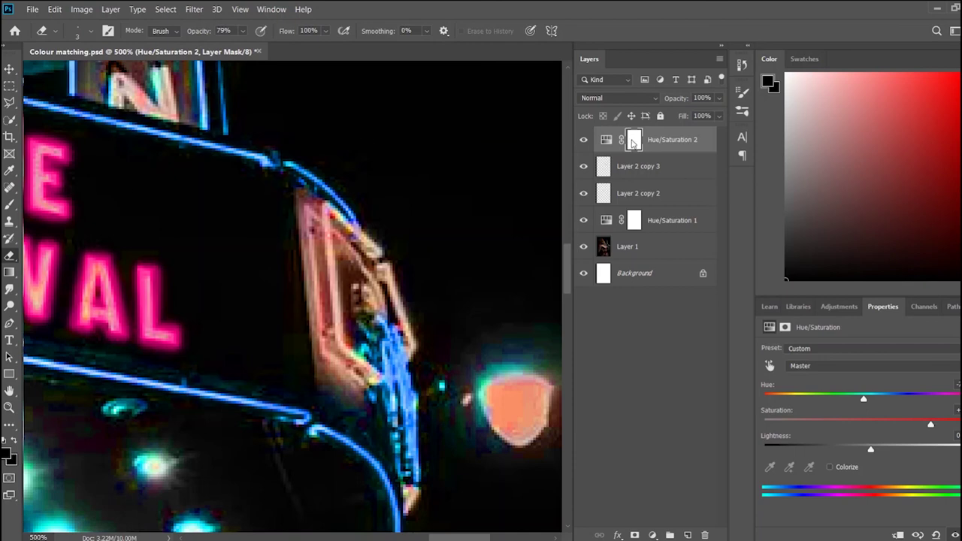
- Invert the adjustment's mask and shift its hue to turn the right-end lamp yellow
{"action": "left_click", "coordinate": [883, 307]}
{"action": "key", "text": "ctrl+0"}
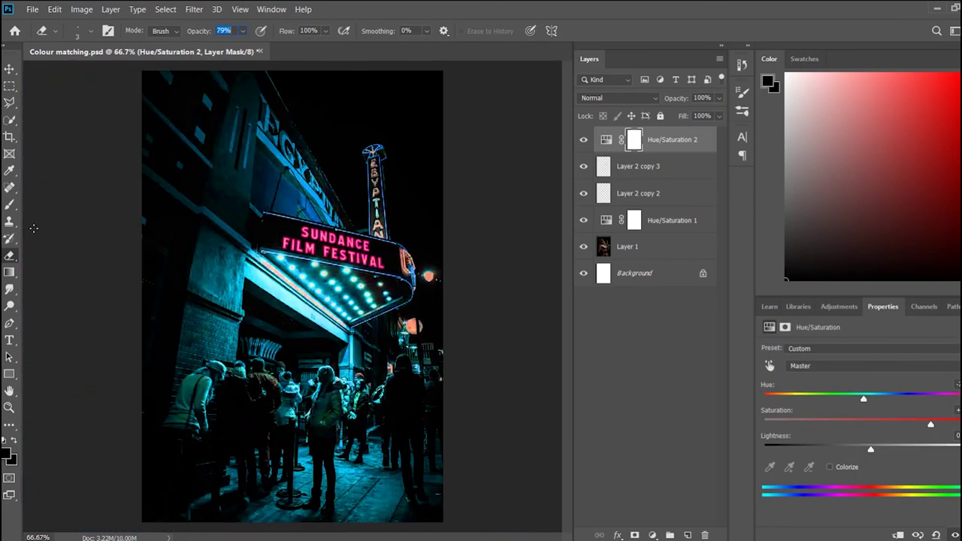
{"action": "key", "text": "b"}
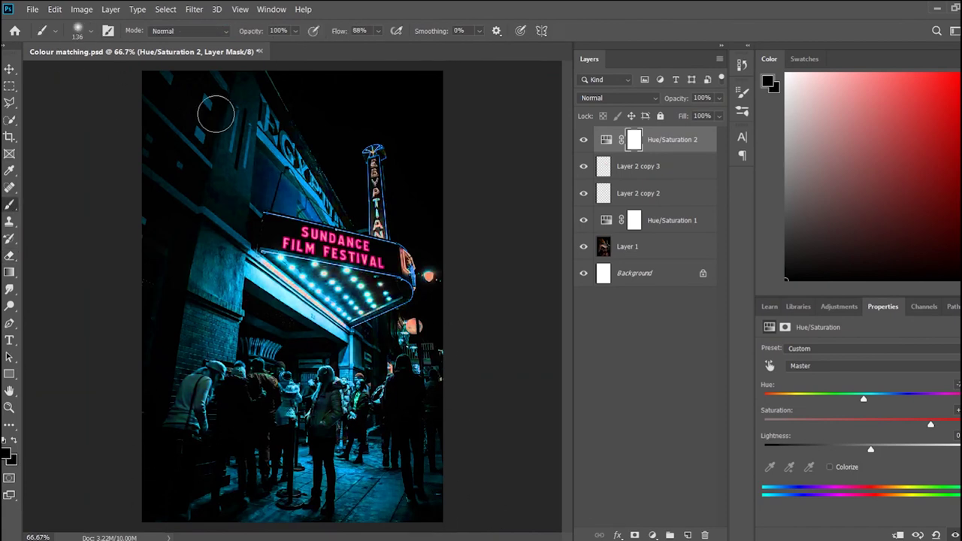
{"action": "key", "text": "ctrl+i"}
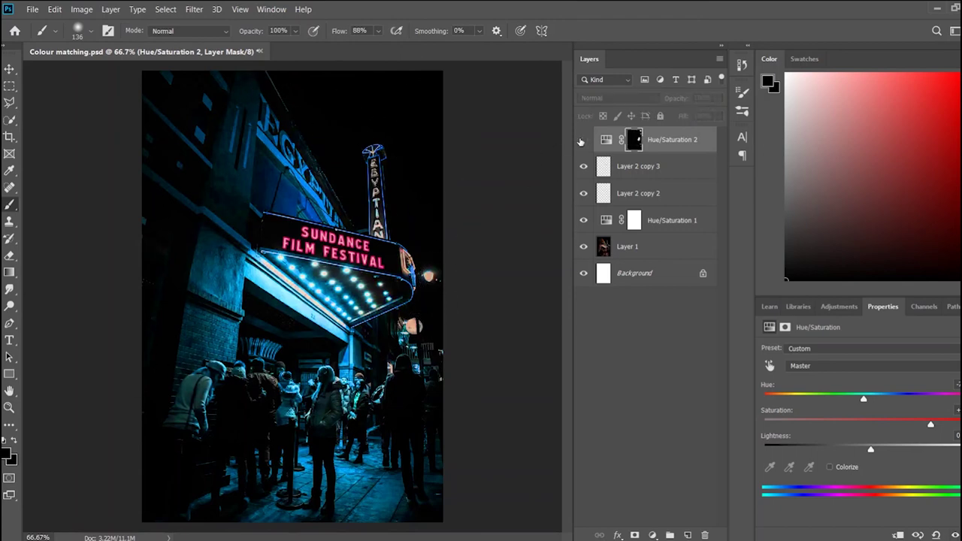
{"action": "left_click_drag", "start_coordinate": [869, 450], "coordinate": [873, 453]}
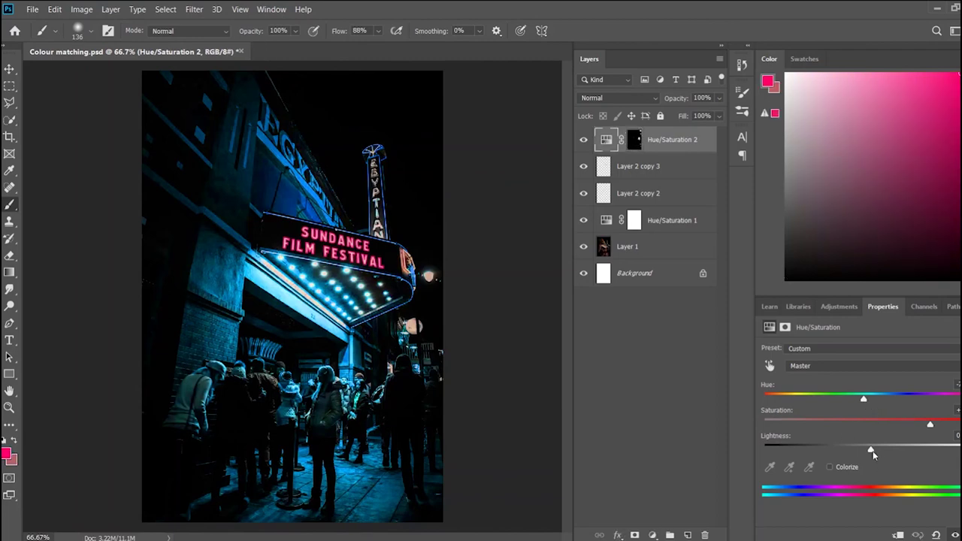
{"action": "left_click_drag", "start_coordinate": [871, 400], "coordinate": [904, 399]}
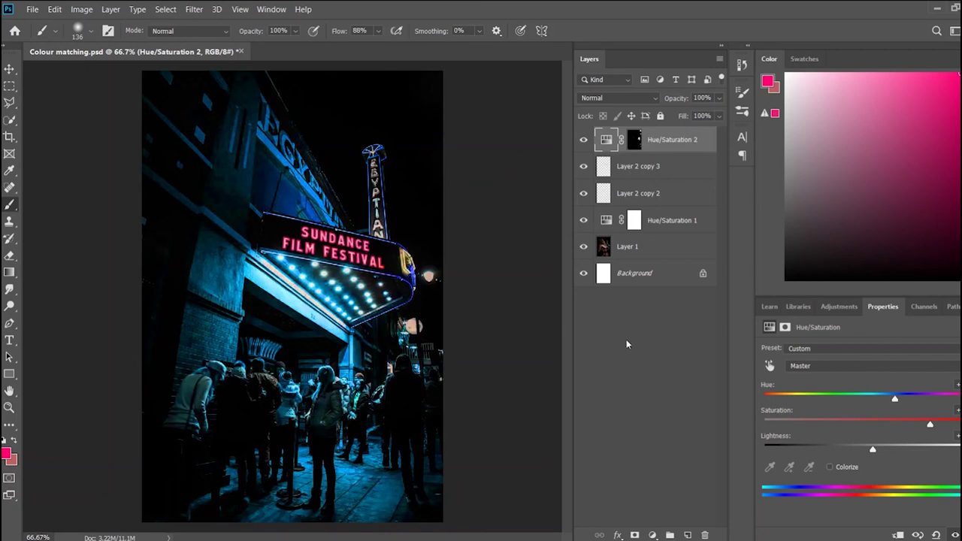
{"action": "key", "text": "ctrl+plus"}
{"action": "key", "text": "ctrl+plus"}
{"action": "scroll", "coordinate": [300, 301], "scroll_direction": "right", "scroll_amount": 5}
{"action": "scroll", "coordinate": [301, 300], "scroll_direction": "up", "scroll_amount": 2}
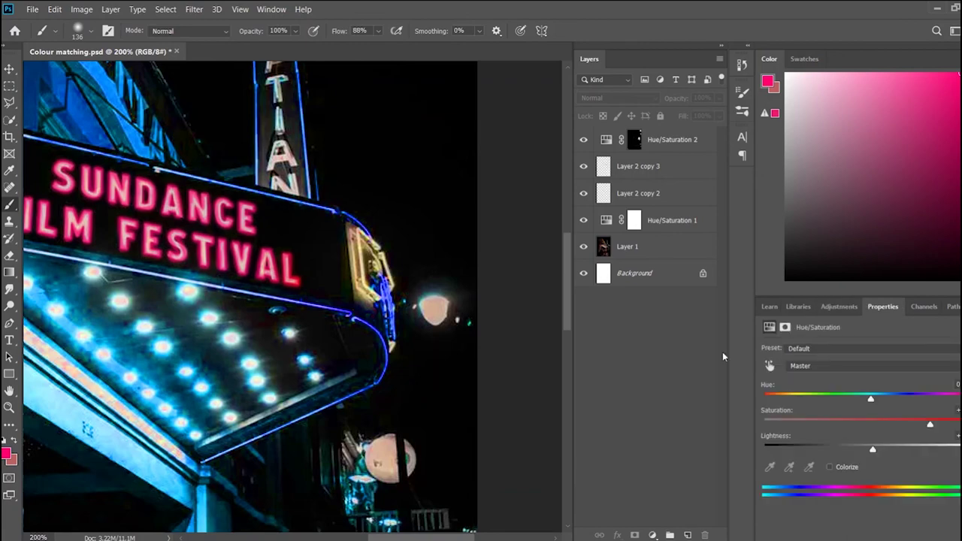
- Swing Hue/Saturation 3's hue far left and mask it off the building, crowd, street and bulbs
{"action": "mouse_move", "coordinate": [869, 398]}
{"action": "left_mouse_down"}
{"action": "mouse_move", "coordinate": [765, 400]}
{"action": "mouse_move", "coordinate": [958, 400]}
{"action": "left_mouse_up"}
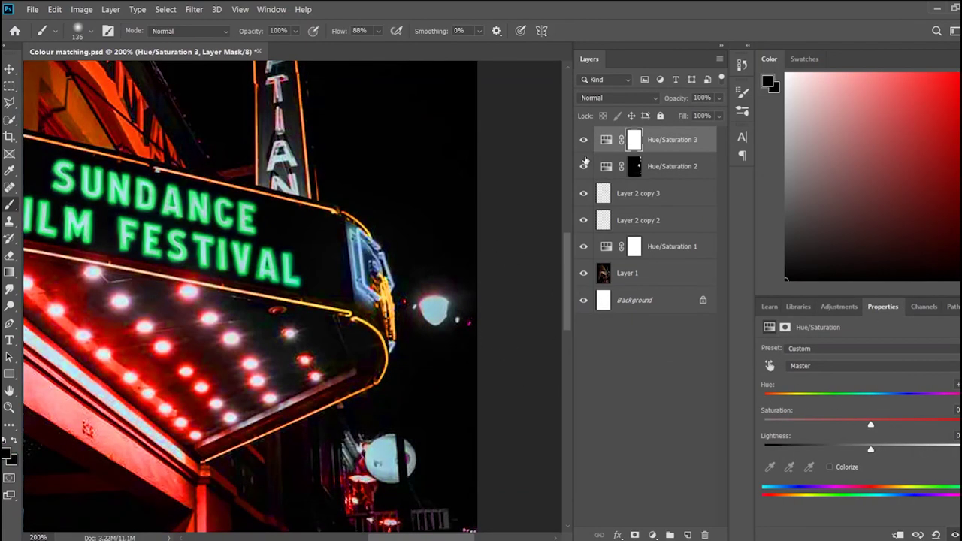
{"action": "key", "text": "ctrl+0"}
{"action": "mouse_move", "coordinate": [255, 150]}
{"action": "left_mouse_down"}
{"action": "mouse_move", "coordinate": [353, 233]}
{"action": "mouse_move", "coordinate": [346, 293]}
{"action": "mouse_move", "coordinate": [219, 243]}
{"action": "left_mouse_up"}
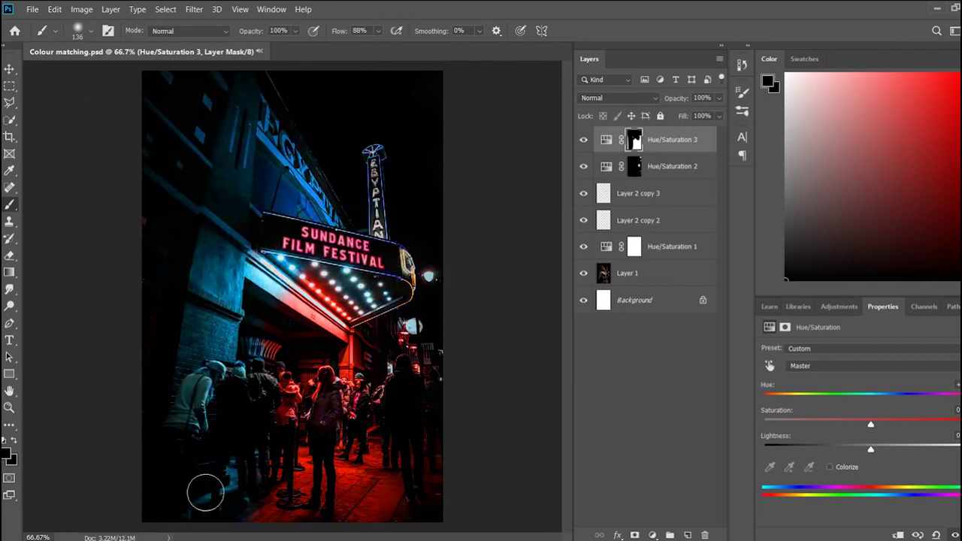
{"action": "mouse_move", "coordinate": [204, 489]}
{"action": "left_mouse_down"}
{"action": "mouse_move", "coordinate": [177, 463]}
{"action": "mouse_move", "coordinate": [299, 391]}
{"action": "mouse_move", "coordinate": [308, 299]}
{"action": "mouse_move", "coordinate": [403, 333]}
{"action": "mouse_move", "coordinate": [408, 314]}
{"action": "mouse_move", "coordinate": [396, 296]}
{"action": "left_mouse_up"}
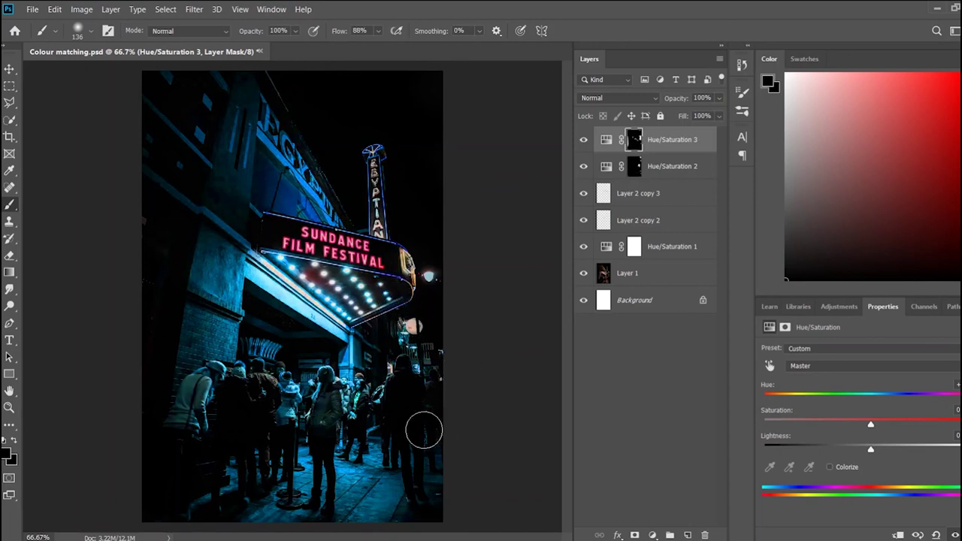
{"action": "left_click_drag", "start_coordinate": [305, 308], "coordinate": [367, 303]}
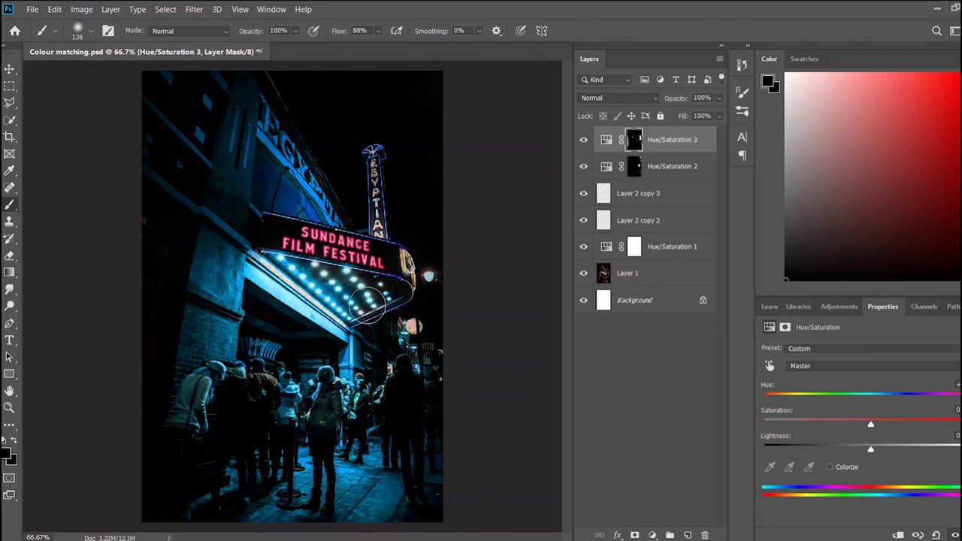
- Scroll the panel and bring up the list of adjustment layers
{"action": "scroll", "coordinate": [366, 304], "scroll_direction": "up", "scroll_amount": 2}
{"action": "scroll", "coordinate": [366, 304], "scroll_direction": "up", "scroll_amount": 1}
{"action": "scroll", "coordinate": [366, 304], "scroll_direction": "down", "scroll_amount": 1}
{"action": "scroll", "coordinate": [382, 233], "scroll_direction": "up", "scroll_amount": 1}
{"action": "left_click", "coordinate": [839, 305]}
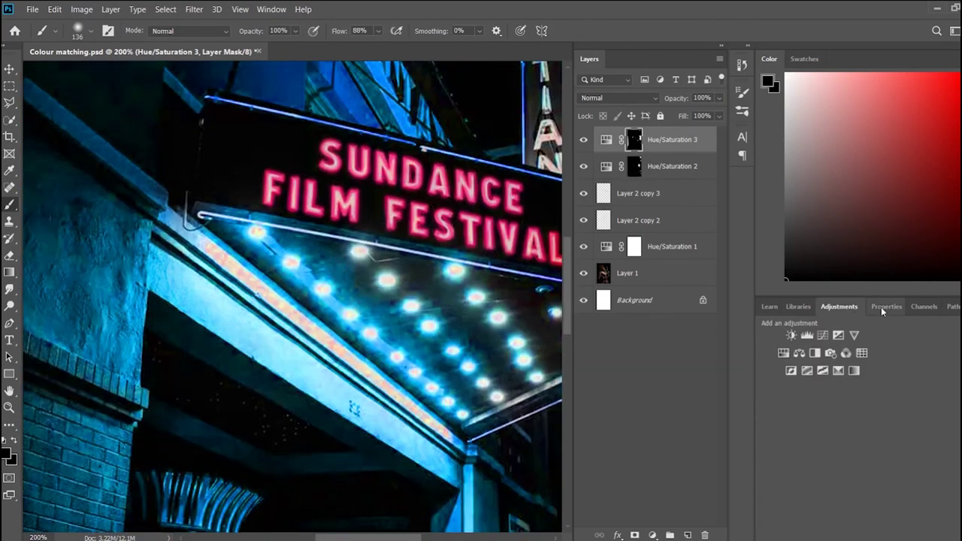
- Add Hue/Saturation 4 below Hue/Saturation 2 with higher saturation and a bluer hue, leaving Colorize off
{"action": "left_click", "coordinate": [783, 353]}
{"action": "left_click_drag", "start_coordinate": [669, 139], "coordinate": [668, 208]}
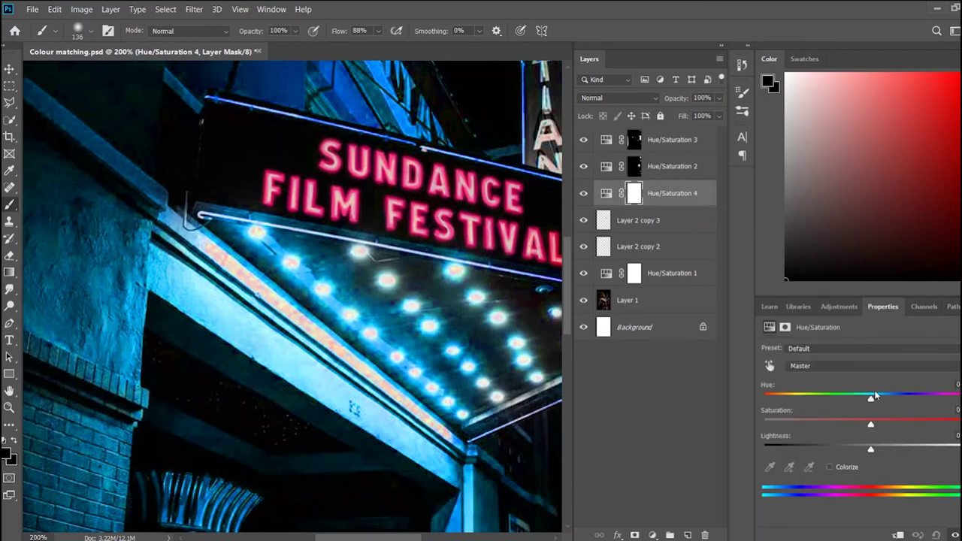
{"action": "left_click_drag", "start_coordinate": [870, 425], "coordinate": [862, 400]}
{"action": "left_click", "coordinate": [829, 466]}
{"action": "mouse_move", "coordinate": [804, 398]}
{"action": "left_mouse_down"}
{"action": "mouse_move", "coordinate": [884, 399]}
{"action": "mouse_move", "coordinate": [829, 398]}
{"action": "left_mouse_up"}
{"action": "left_click", "coordinate": [830, 467]}
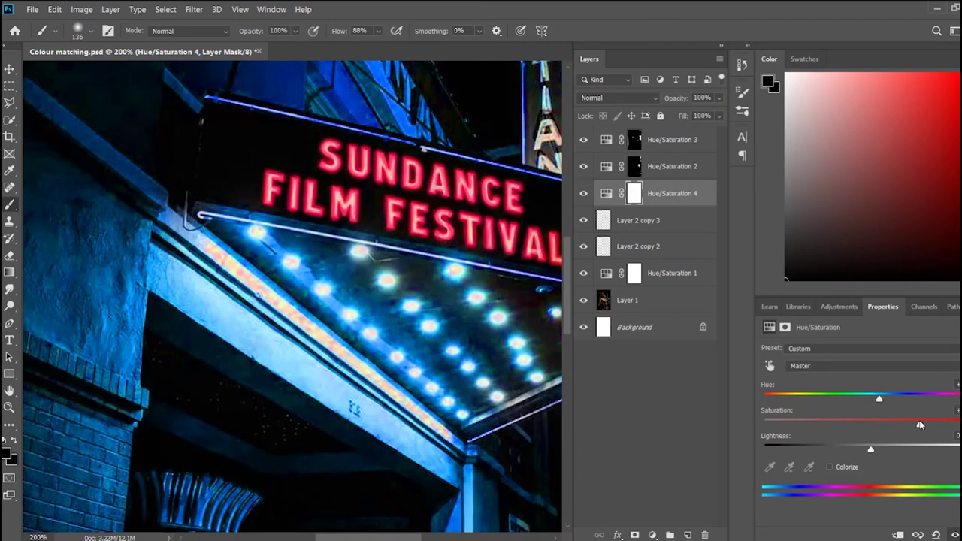
- Fit the photo on screen and toggle Hue/Saturation 4 to compare its effect
{"action": "key", "text": "ctrl+0"}
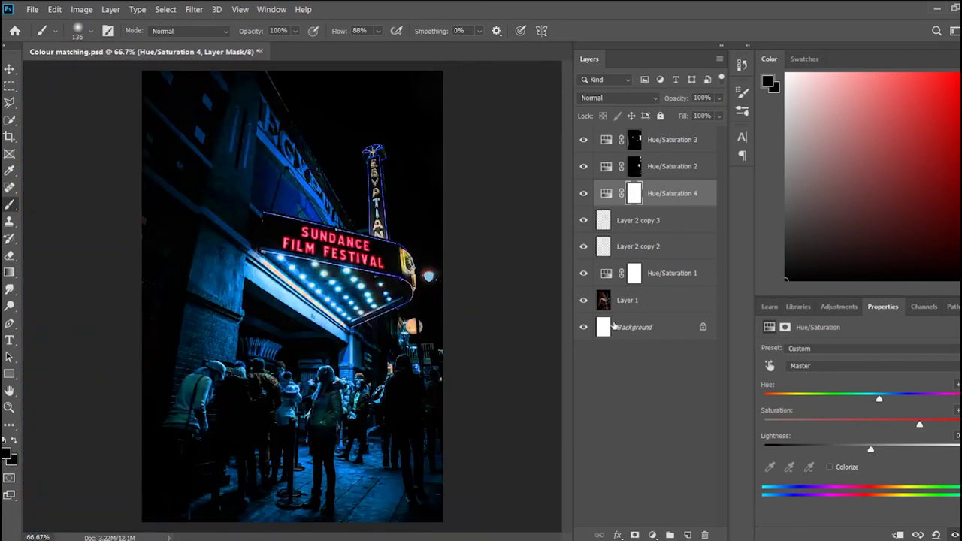
{"action": "left_click", "coordinate": [583, 199]}
{"action": "left_click", "coordinate": [583, 200]}
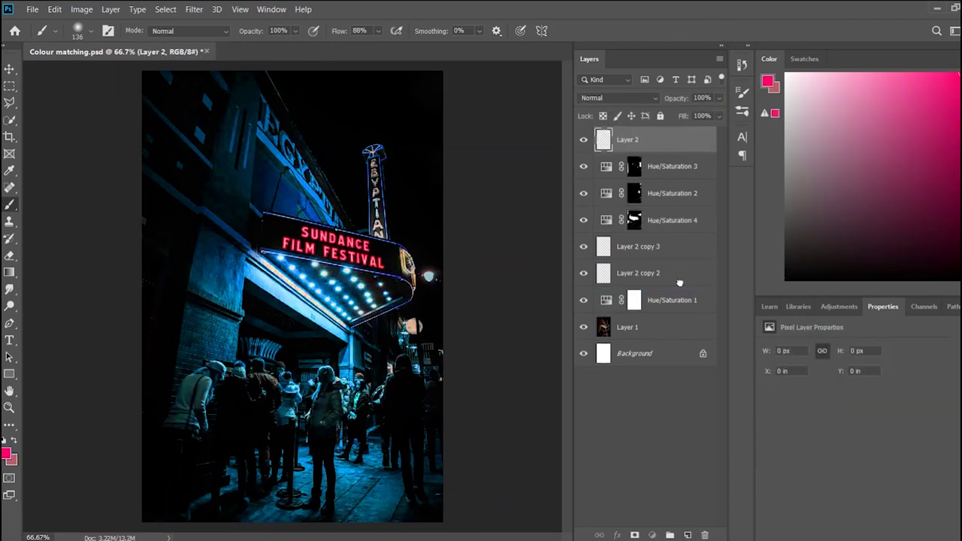
- Move Layer 2 above Hue/Saturation 1 and paint a faint pink glow along the sign's edges at 13% opacity
{"action": "left_click_drag", "start_coordinate": [679, 282], "coordinate": [679, 284]}
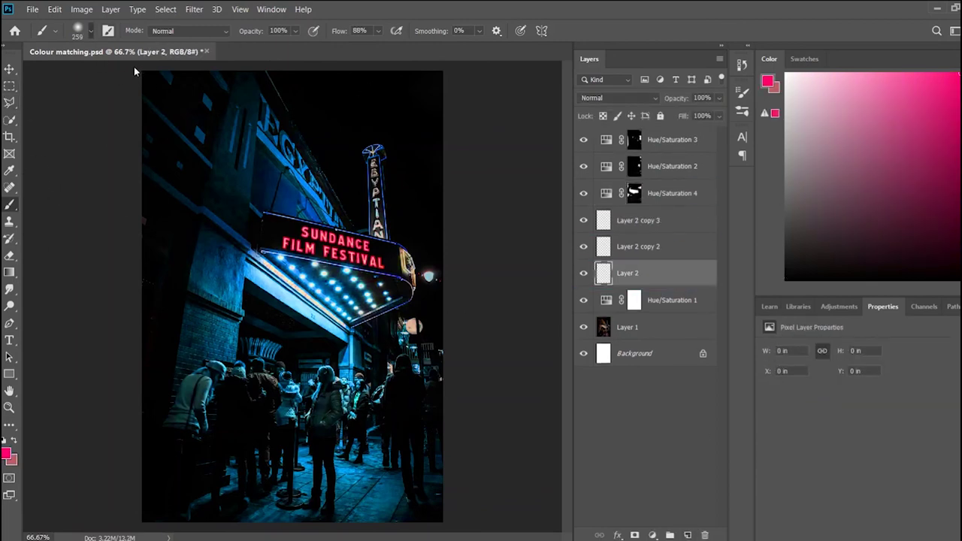
{"action": "key", "text": "1"}
{"action": "key", "text": "3"}
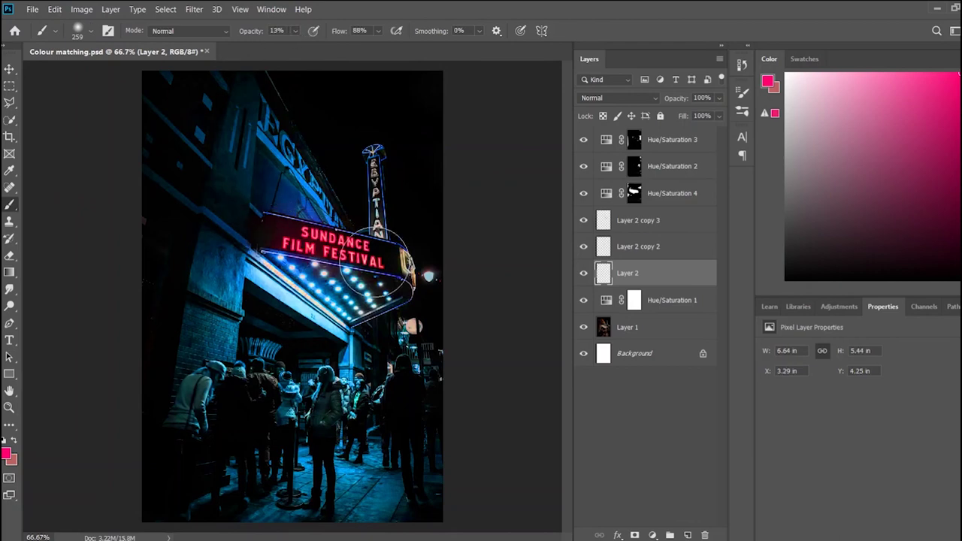
{"action": "left_click_drag", "start_coordinate": [250, 235], "coordinate": [398, 263]}
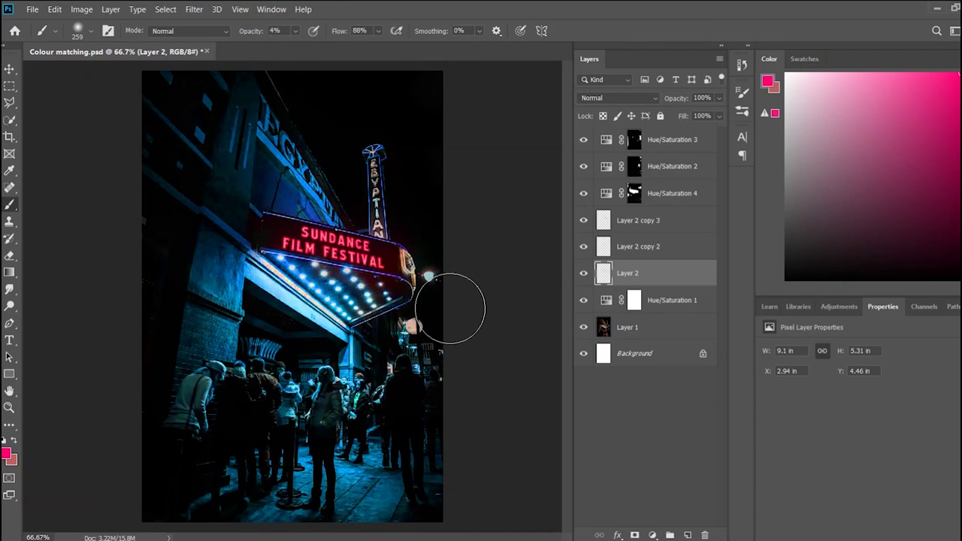
- Zoom in on the EGYPTIAN sign and deselect Layer 2 with the Move tool
{"action": "key", "text": "ctrl+plus"}
{"action": "key", "text": "ctrl+plus"}
{"action": "scroll", "coordinate": [421, 270], "scroll_direction": "up", "scroll_amount": 5}
{"action": "left_click_drag", "start_coordinate": [334, 538], "coordinate": [399, 538]}
{"action": "scroll", "coordinate": [418, 403], "scroll_direction": "up", "scroll_amount": 1}
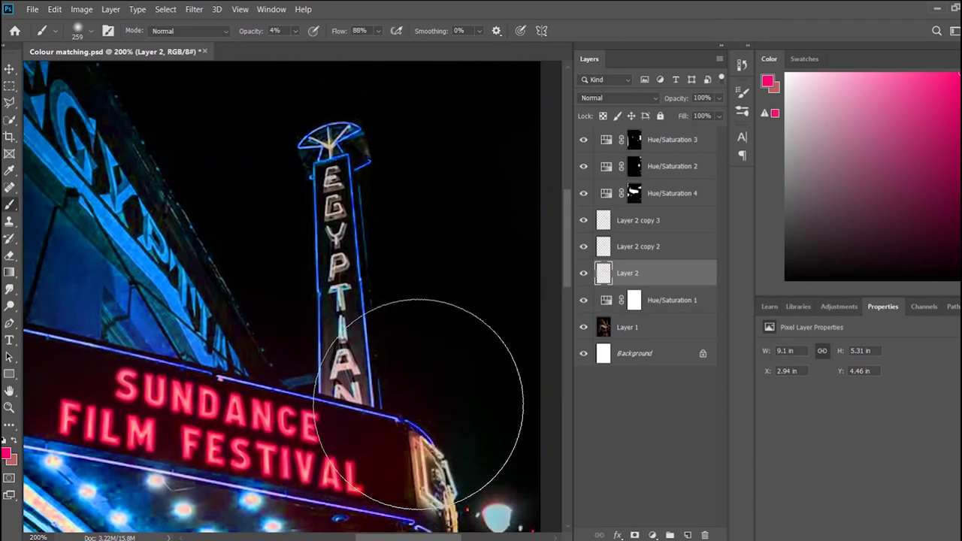
{"action": "left_click", "coordinate": [9, 69]}
{"action": "left_click", "coordinate": [595, 418]}
- Add Hue/Saturation 5 on top, shift its hue and turn on Colorize
{"action": "left_click", "coordinate": [672, 139]}
{"action": "left_click", "coordinate": [838, 307]}
{"action": "left_click", "coordinate": [788, 350]}
{"action": "mouse_move", "coordinate": [860, 398]}
{"action": "left_mouse_down"}
{"action": "mouse_move", "coordinate": [810, 398]}
{"action": "mouse_move", "coordinate": [924, 426]}
{"action": "left_mouse_up"}
{"action": "left_click", "coordinate": [830, 466]}
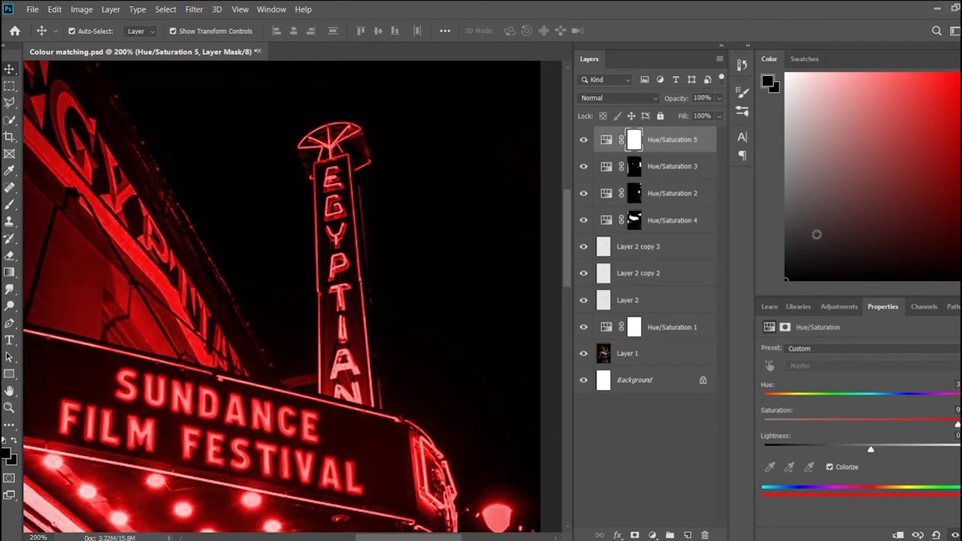
- Mask the red colorize off everything except the EGYPTIAN sign
{"action": "key", "text": "ctrl+0"}
{"action": "key", "text": "b"}
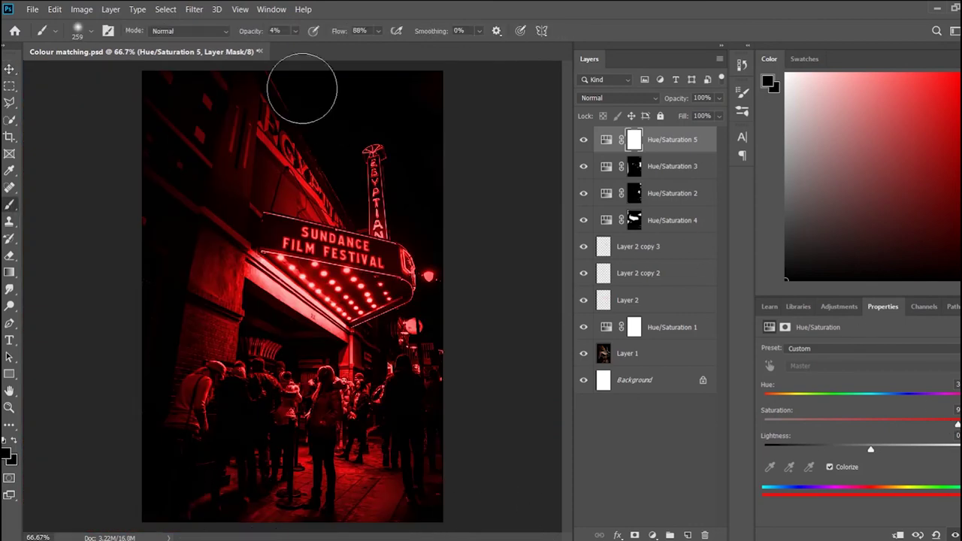
{"action": "mouse_move", "coordinate": [526, 464]}
{"action": "left_mouse_down"}
{"action": "mouse_move", "coordinate": [175, 434]}
{"action": "mouse_move", "coordinate": [333, 333]}
{"action": "mouse_move", "coordinate": [193, 236]}
{"action": "mouse_move", "coordinate": [193, 375]}
{"action": "mouse_move", "coordinate": [281, 118]}
{"action": "left_mouse_up"}
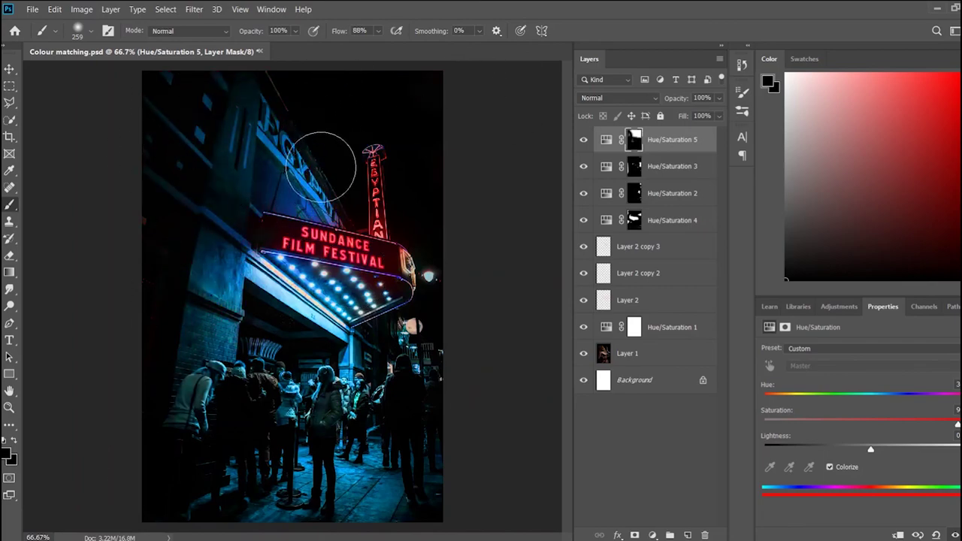
- Zoom in around the sign and brush a faint red tint back onto the brick wall and crowd
{"action": "key", "text": "ctrl+plus"}
{"action": "key", "text": "ctrl+plus"}
{"action": "key", "text": "ctrl+plus"}
{"action": "scroll", "coordinate": [368, 338], "scroll_direction": "up", "scroll_amount": 5}
{"action": "scroll", "coordinate": [368, 338], "scroll_direction": "right", "scroll_amount": 5}
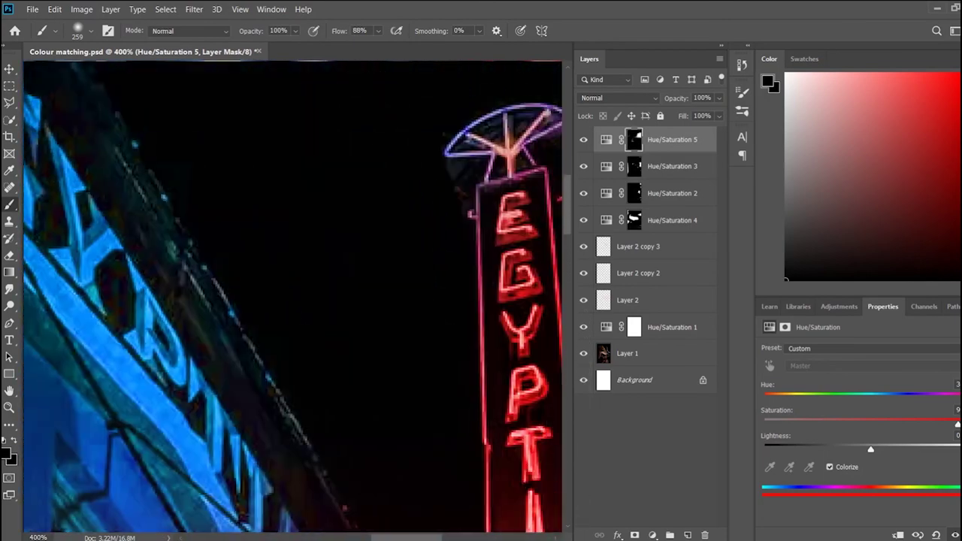
{"action": "scroll", "coordinate": [386, 344], "scroll_direction": "down", "scroll_amount": 2}
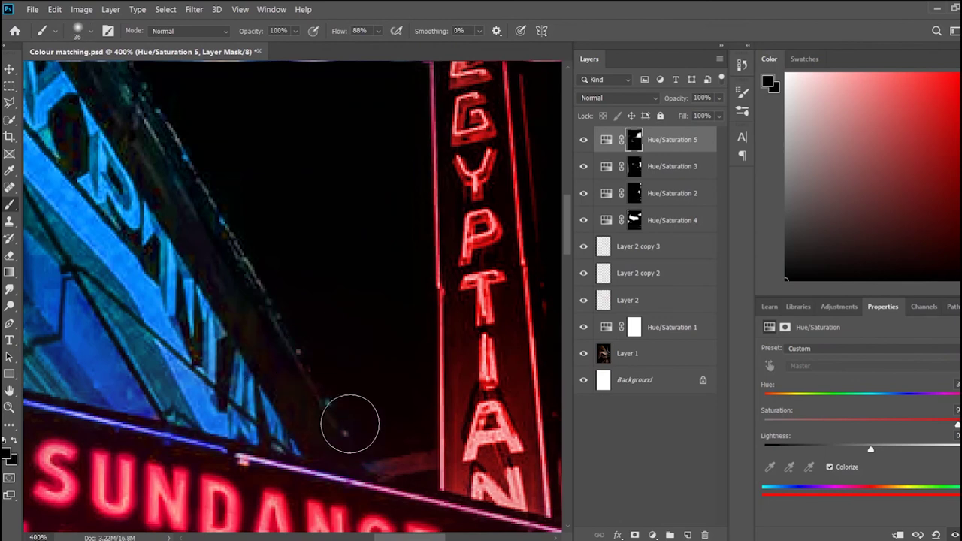
{"action": "scroll", "coordinate": [429, 316], "scroll_direction": "up", "scroll_amount": 2}
{"action": "scroll", "coordinate": [410, 226], "scroll_direction": "up", "scroll_amount": 2}
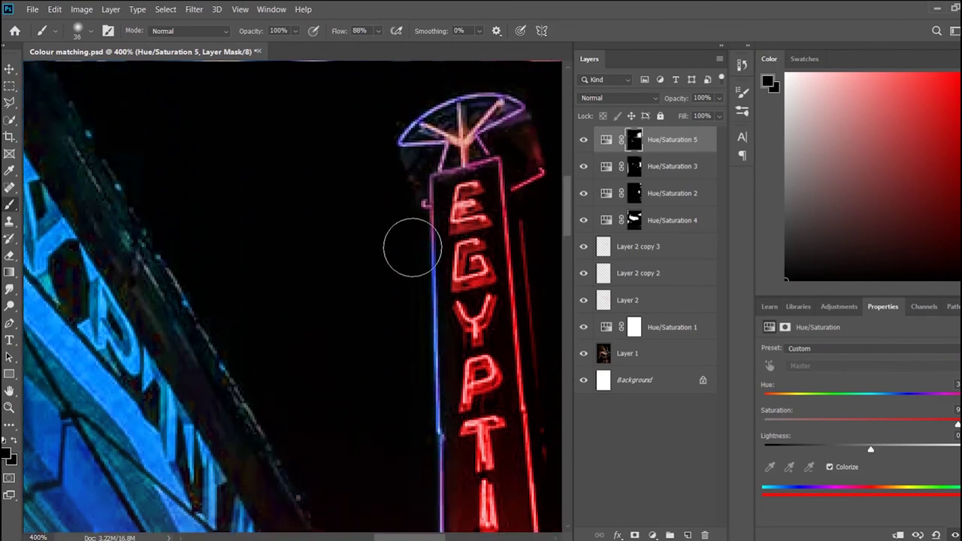
{"action": "scroll", "coordinate": [537, 451], "scroll_direction": "down", "scroll_amount": 2}
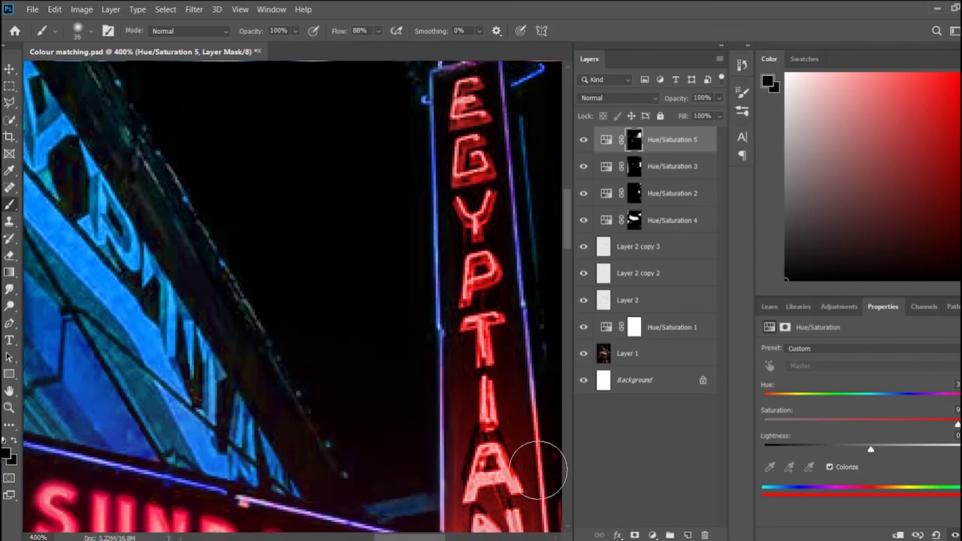
{"action": "scroll", "coordinate": [488, 428], "scroll_direction": "right", "scroll_amount": 3}
{"action": "scroll", "coordinate": [450, 405], "scroll_direction": "down", "scroll_amount": 1}
{"action": "scroll", "coordinate": [439, 462], "scroll_direction": "down", "scroll_amount": 1}
{"action": "scroll", "coordinate": [436, 481], "scroll_direction": "down", "scroll_amount": 4}
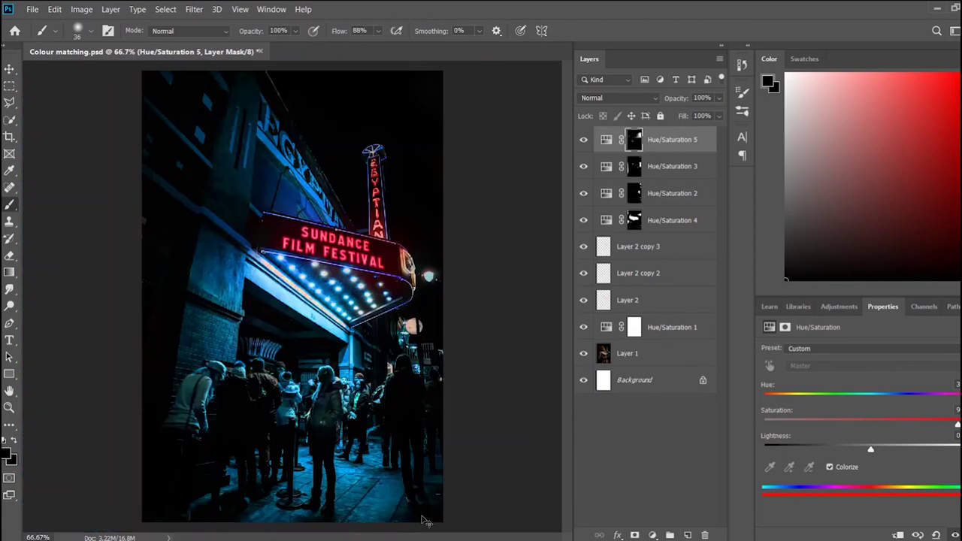
{"action": "scroll", "coordinate": [432, 493], "scroll_direction": "up", "scroll_amount": 4}
{"action": "scroll", "coordinate": [429, 502], "scroll_direction": "down", "scroll_amount": 1}
{"action": "scroll", "coordinate": [421, 450], "scroll_direction": "down", "scroll_amount": 2}
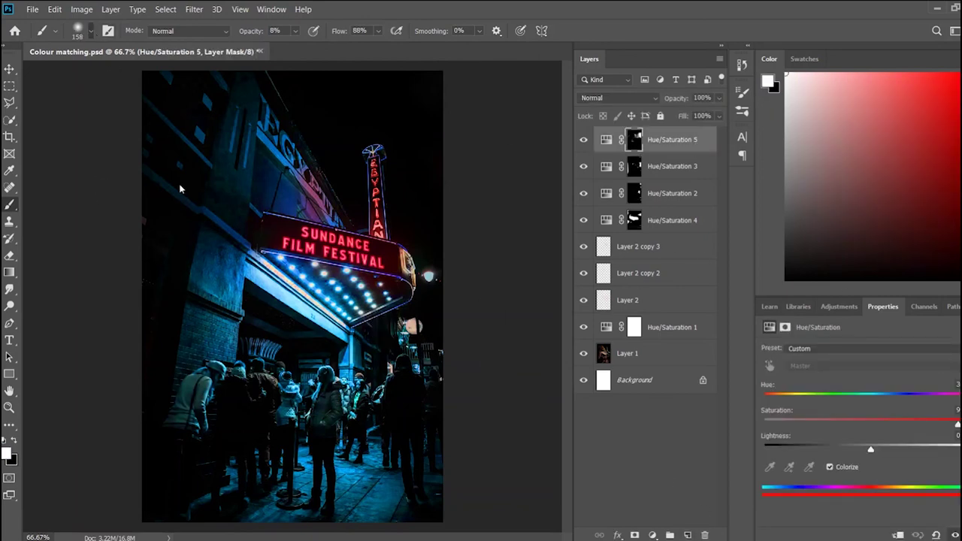
{"action": "mouse_move", "coordinate": [226, 270]}
{"action": "left_mouse_down"}
{"action": "mouse_move", "coordinate": [235, 229]}
{"action": "mouse_move", "coordinate": [222, 327]}
{"action": "mouse_move", "coordinate": [236, 300]}
{"action": "mouse_move", "coordinate": [210, 288]}
{"action": "mouse_move", "coordinate": [233, 270]}
{"action": "mouse_move", "coordinate": [243, 165]}
{"action": "mouse_move", "coordinate": [236, 221]}
{"action": "mouse_move", "coordinate": [263, 293]}
{"action": "left_mouse_up"}
{"action": "mouse_move", "coordinate": [327, 397]}
{"action": "left_mouse_down"}
{"action": "mouse_move", "coordinate": [277, 383]}
{"action": "mouse_move", "coordinate": [215, 386]}
{"action": "mouse_move", "coordinate": [398, 375]}
{"action": "mouse_move", "coordinate": [340, 390]}
{"action": "left_mouse_up"}
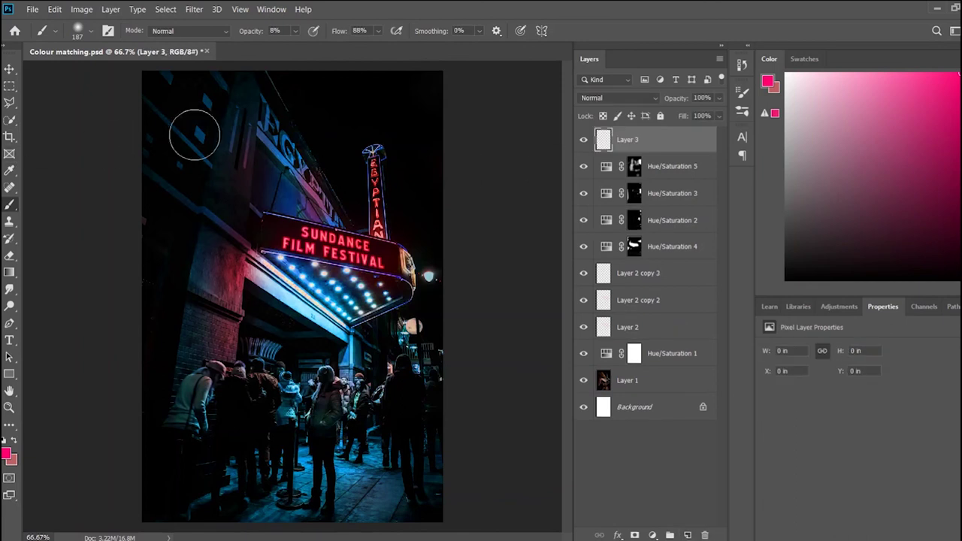
- Sample the marquee's blue and paint a glow on Layer 3 over the marquee and building
{"action": "key", "text": "i"}
{"action": "left_click", "coordinate": [314, 283]}
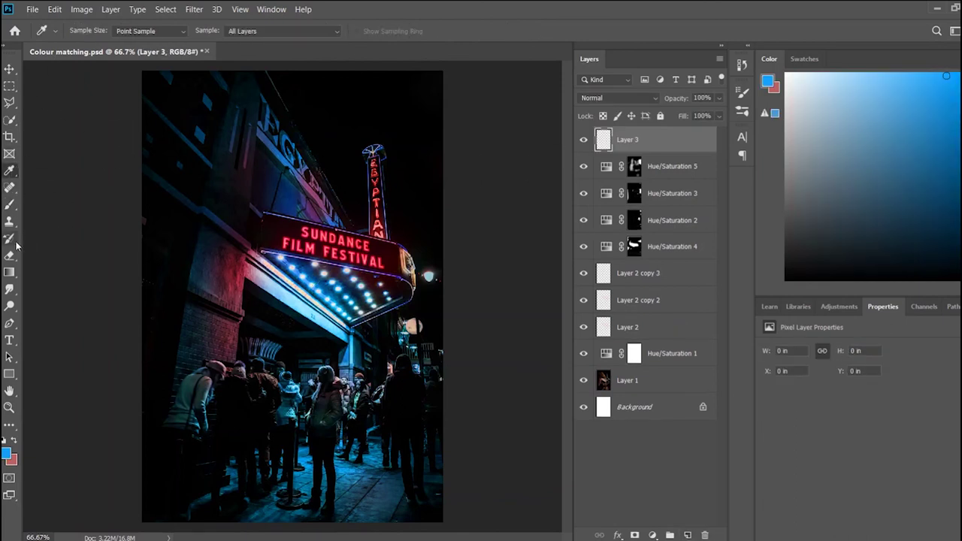
{"action": "key", "text": "b"}
{"action": "left_click_drag", "start_coordinate": [278, 252], "coordinate": [381, 313]}
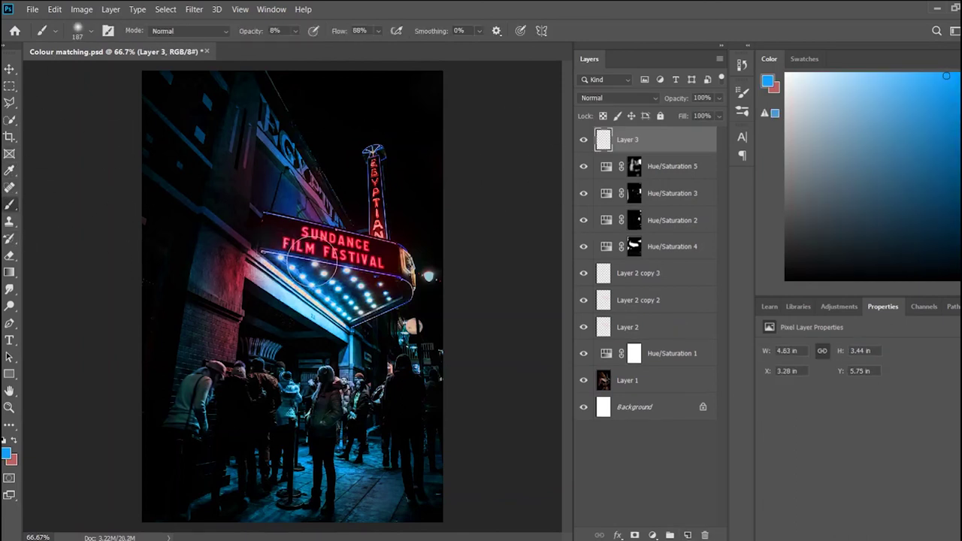
{"action": "mouse_move", "coordinate": [263, 246]}
{"action": "left_mouse_down"}
{"action": "mouse_move", "coordinate": [336, 205]}
{"action": "mouse_move", "coordinate": [271, 135]}
{"action": "mouse_move", "coordinate": [311, 161]}
{"action": "mouse_move", "coordinate": [347, 300]}
{"action": "mouse_move", "coordinate": [368, 320]}
{"action": "left_mouse_up"}
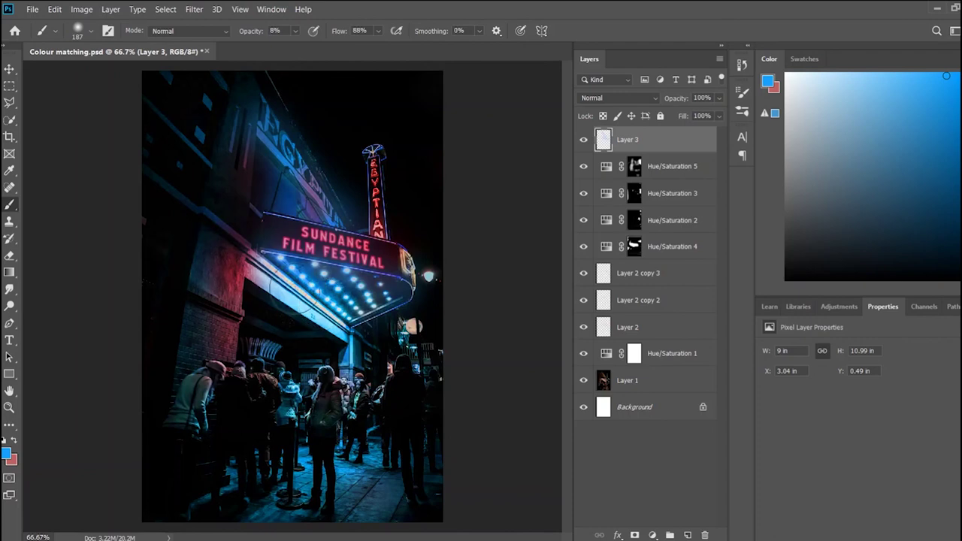
{"action": "left_click_drag", "start_coordinate": [316, 248], "coordinate": [350, 341]}
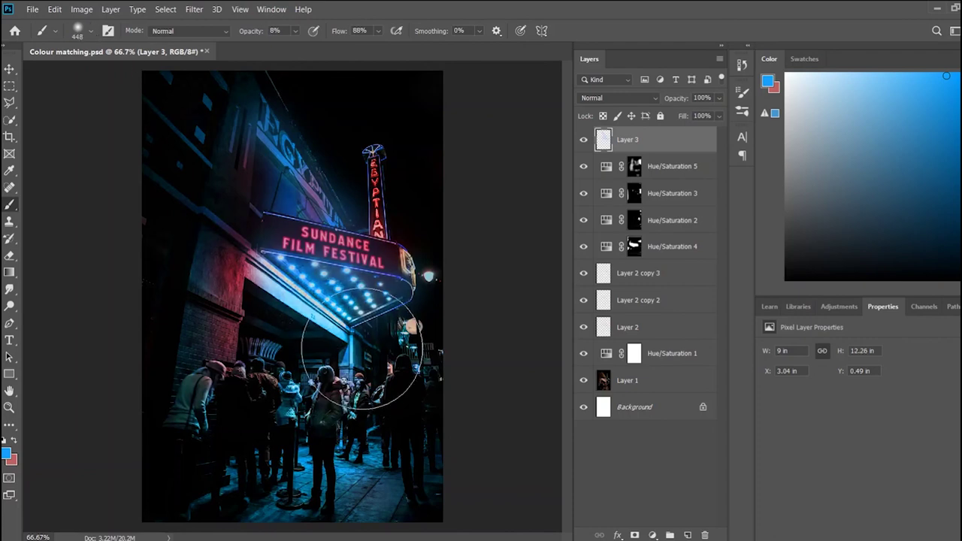
- Try Layer 3 blend modes (Darken, Screen, Color Dodge, Hard Light), settling on a bright blend, then deselect it
{"action": "left_click", "coordinate": [616, 97]}
{"action": "left_click", "coordinate": [627, 133]}
{"action": "key", "text": "Down"}
{"action": "key", "text": "Down"}
{"action": "key", "text": "Down"}
{"action": "key", "text": "Down"}
{"action": "key", "text": "Down"}
{"action": "key", "text": "Down"}
{"action": "key", "text": "Down"}
{"action": "key", "text": "Down"}
{"action": "key", "text": "Down"}
{"action": "key", "text": "Down"}
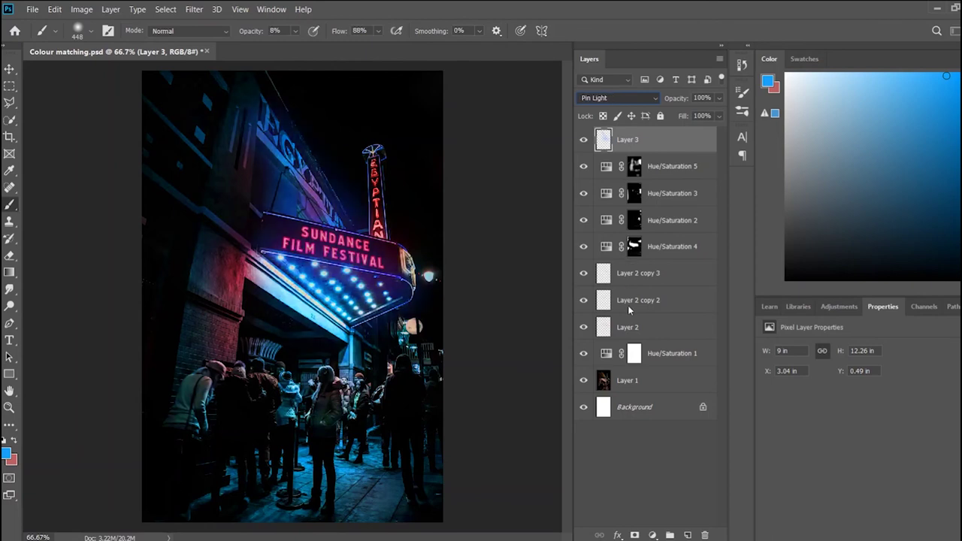
{"action": "key", "text": "shift+alt+m"}
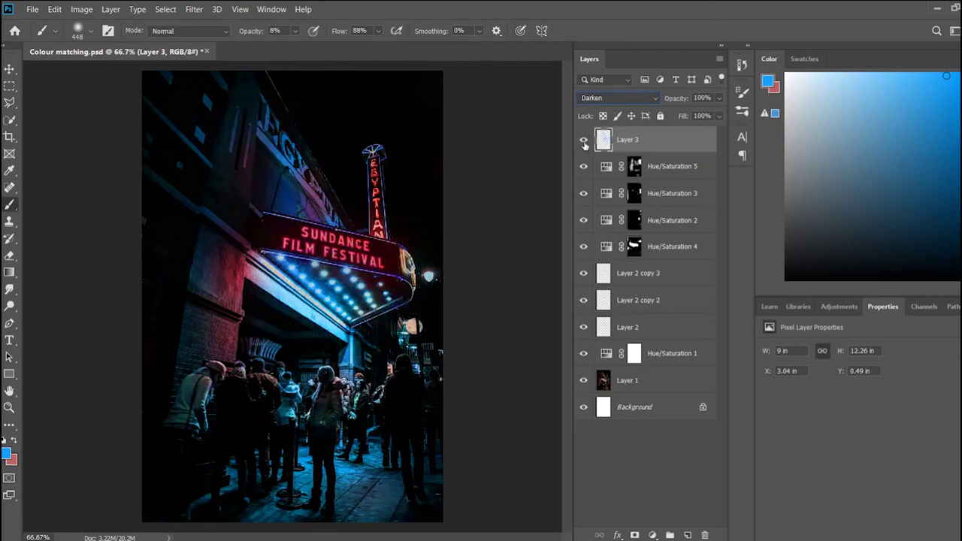
{"action": "left_click", "coordinate": [583, 140]}
{"action": "key", "text": "Down"}
{"action": "key", "text": "Down"}
{"action": "key", "text": "Down"}
{"action": "key", "text": "Down"}
{"action": "key", "text": "Down"}
{"action": "key", "text": "Down"}
{"action": "key", "text": "Down"}
{"action": "key", "text": "Down"}
{"action": "key", "text": "Up"}
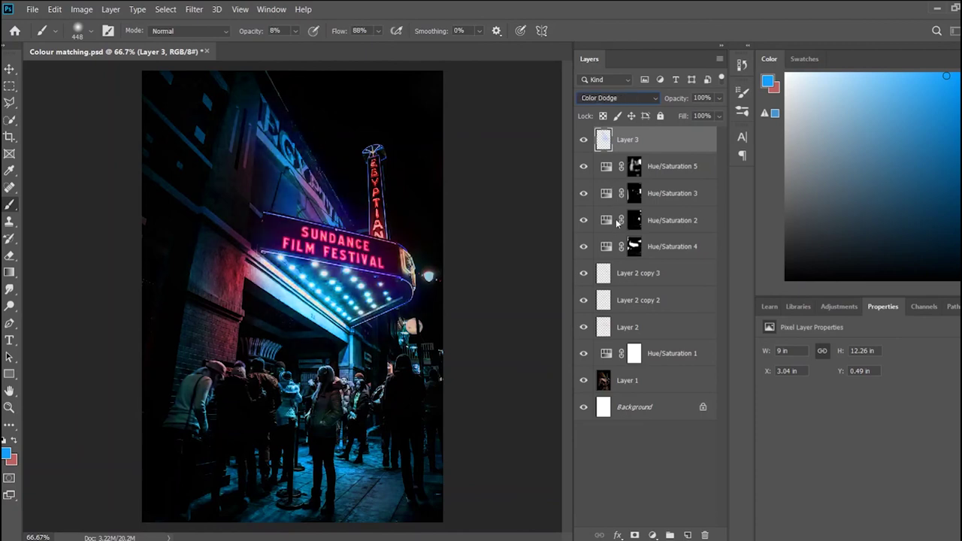
{"action": "key", "text": "Down"}
{"action": "key", "text": "Down"}
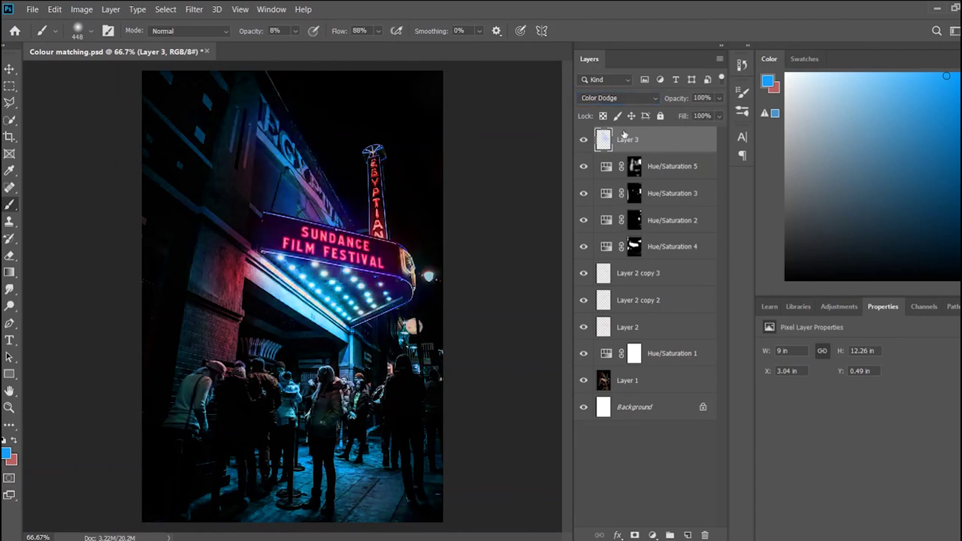
{"action": "key", "text": "Down"}
{"action": "key", "text": "Down"}
{"action": "key", "text": "Down"}
{"action": "key", "text": "Up"}
{"action": "key", "text": "Up"}
{"action": "key", "text": "Up"}
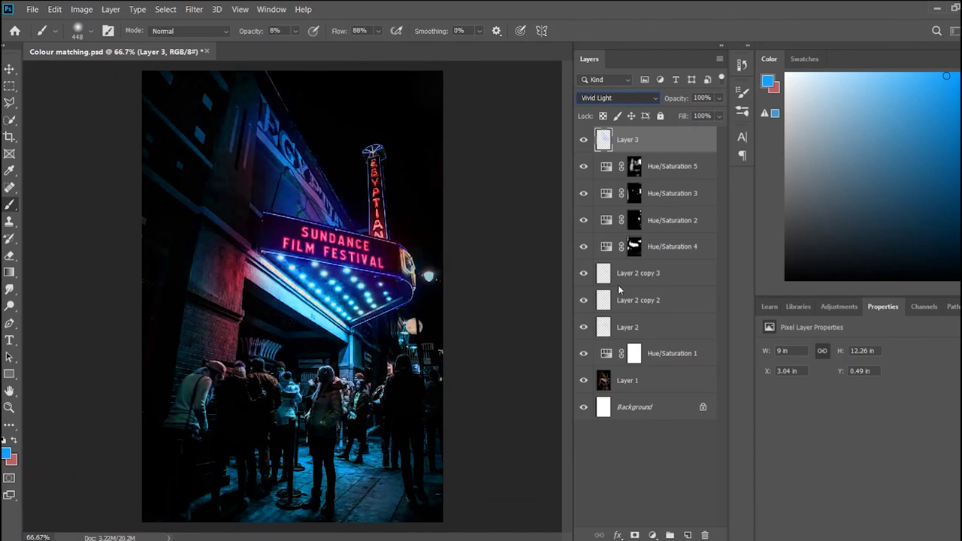
{"action": "key", "text": "Up"}
{"action": "key", "text": "Up"}
{"action": "left_click", "coordinate": [11, 69]}
{"action": "left_click", "coordinate": [513, 255]}
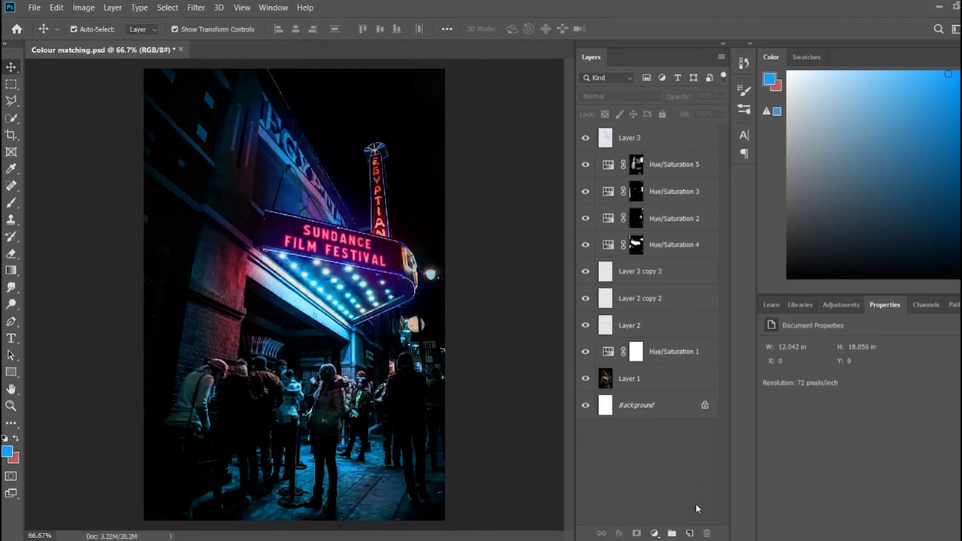
- Create a layer named guide and brush a green line along the bottom street edge
{"action": "key", "text": "ctrl+shift+alt+n"}
{"action": "type", "text": "guide"}
{"action": "key", "text": "Return"}
{"action": "key", "text": "b"}
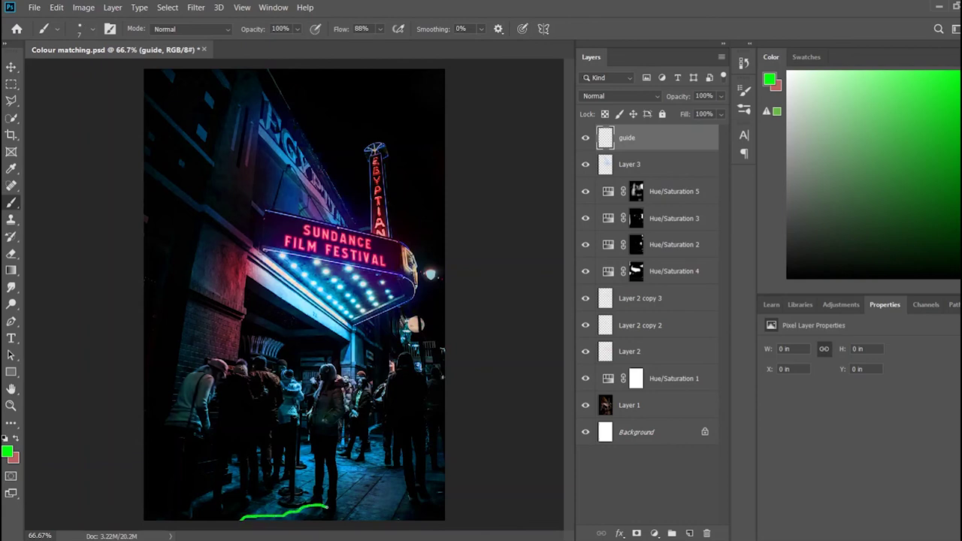
{"action": "key", "text": "ctrl+z"}
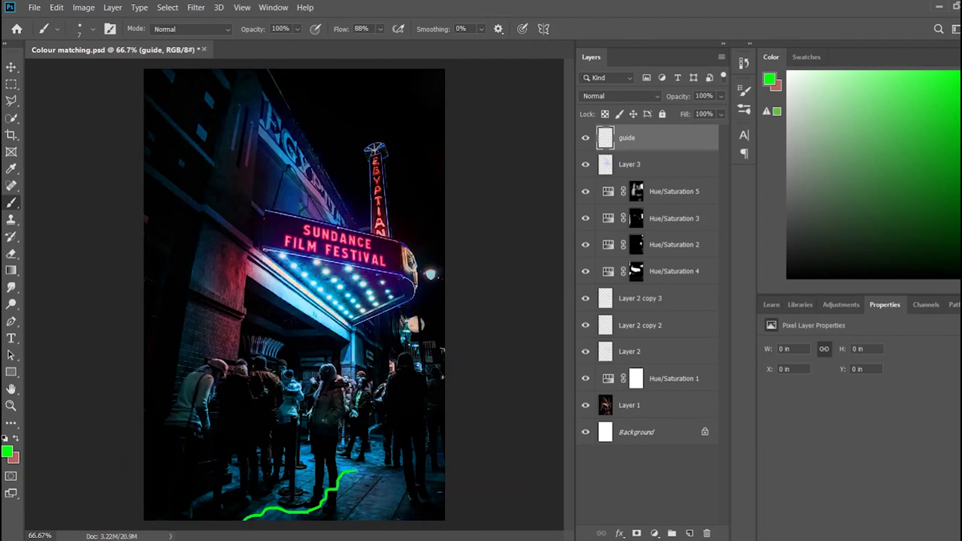
{"action": "key", "text": "ctrl+plus"}
{"action": "scroll", "coordinate": [293, 293], "scroll_direction": "down", "scroll_amount": 5}
{"action": "key", "text": "ctrl+minus"}
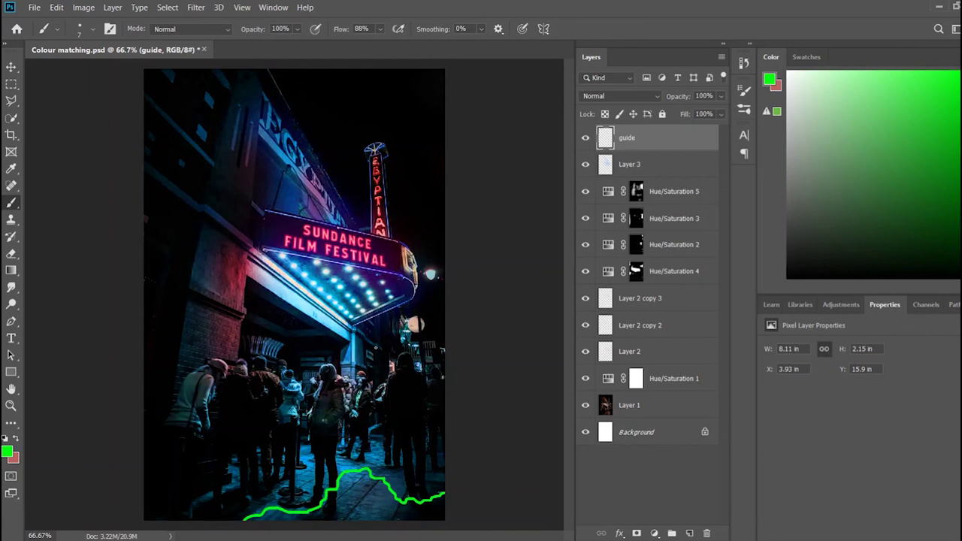
- Draw a rectangular selection across the upper image, then drop it
{"action": "key", "text": "m"}
{"action": "left_click_drag", "start_coordinate": [136, 148], "coordinate": [452, 318]}
{"action": "left_click", "coordinate": [462, 351]}
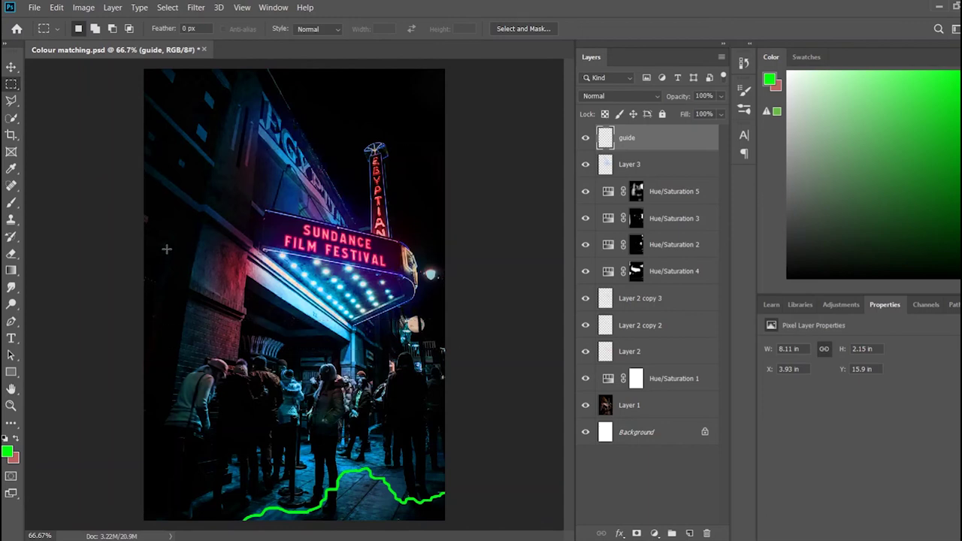
- Copy the marquee band from the PNG and paste it into the composite as Layer 4
{"action": "left_click_drag", "start_coordinate": [142, 212], "coordinate": [466, 360]}
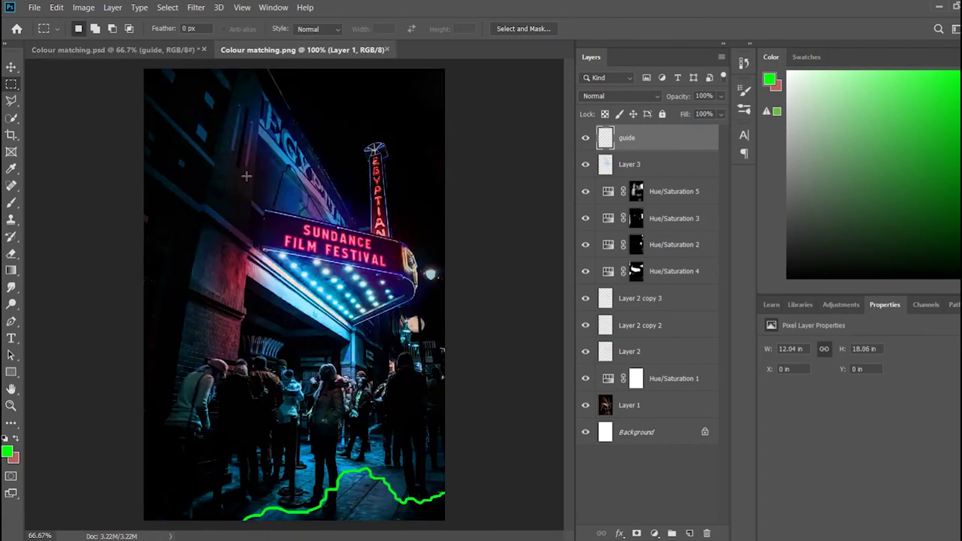
{"action": "left_click_drag", "start_coordinate": [143, 212], "coordinate": [455, 343]}
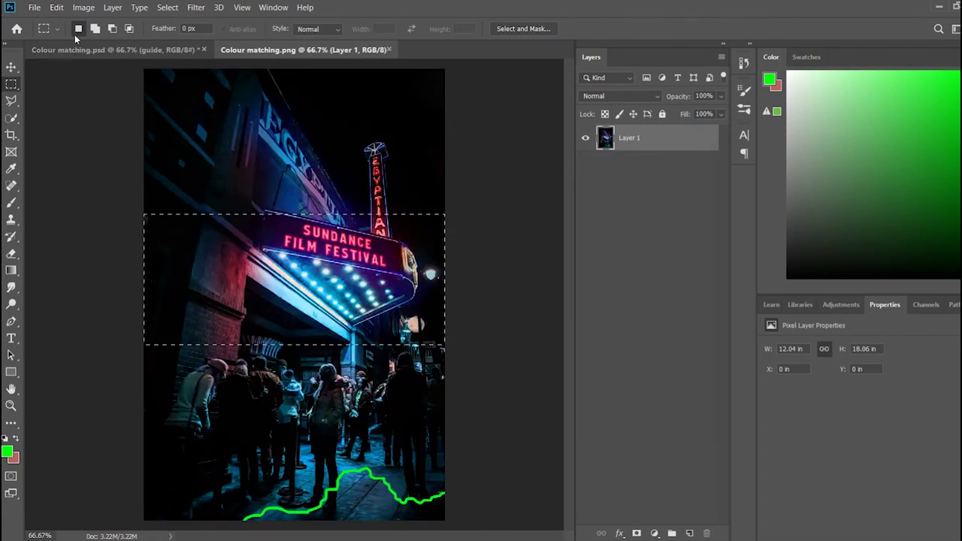
{"action": "left_click", "coordinate": [72, 49]}
{"action": "key", "text": "ctrl+v"}
- Flip Layer 4 vertically, move it to the image bottom, hide it, and select Layer 1
{"action": "key", "text": "v"}
{"action": "left_click_drag", "start_coordinate": [419, 213], "coordinate": [450, 254]}
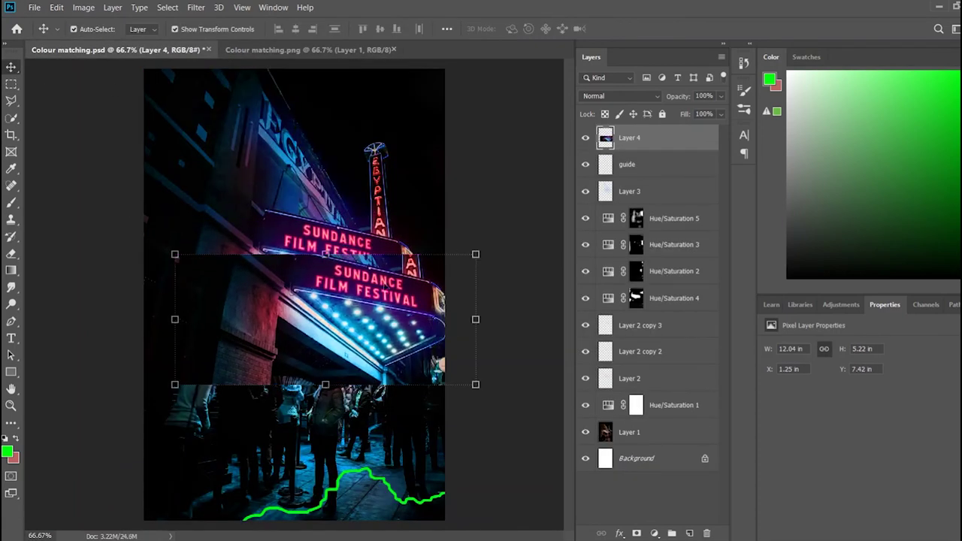
{"action": "key", "text": "ctrl+shift+z"}
{"action": "key", "text": "ctrl+z"}
{"action": "key", "text": "ctrl+shift+z"}
{"action": "mouse_move", "coordinate": [263, 437]}
{"action": "left_mouse_down"}
{"action": "mouse_move", "coordinate": [340, 475]}
{"action": "mouse_move", "coordinate": [340, 438]}
{"action": "left_mouse_up"}
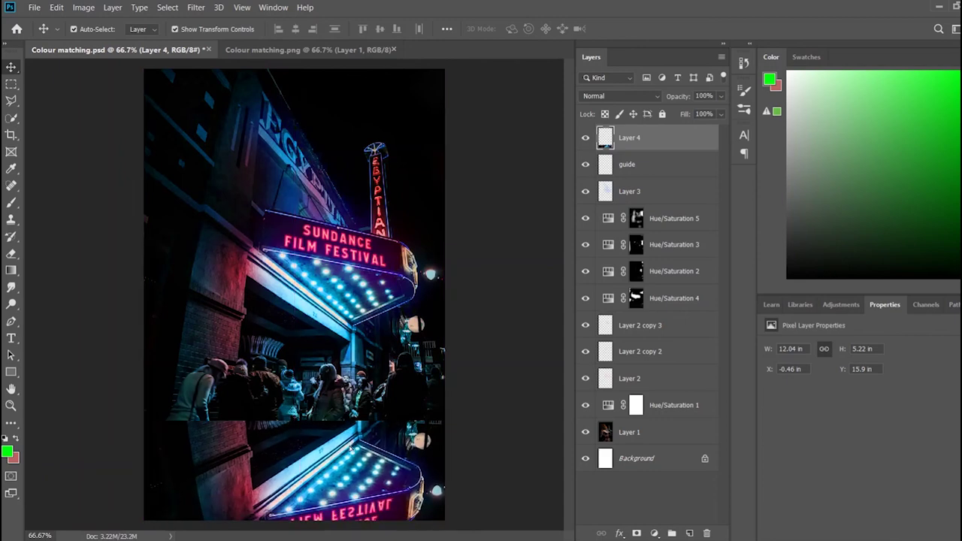
{"action": "left_click", "coordinate": [584, 139]}
{"action": "left_click", "coordinate": [664, 436]}
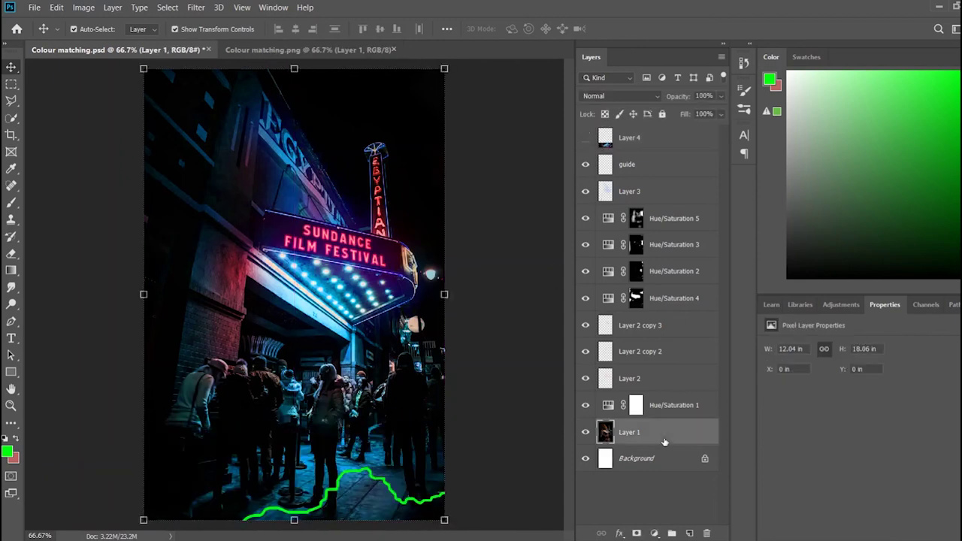
- Duplicate Layer 1, delete the street below the green guide from the copy, and show Layer 4 again
{"action": "key", "text": "ctrl+j"}
{"action": "key", "text": "l"}
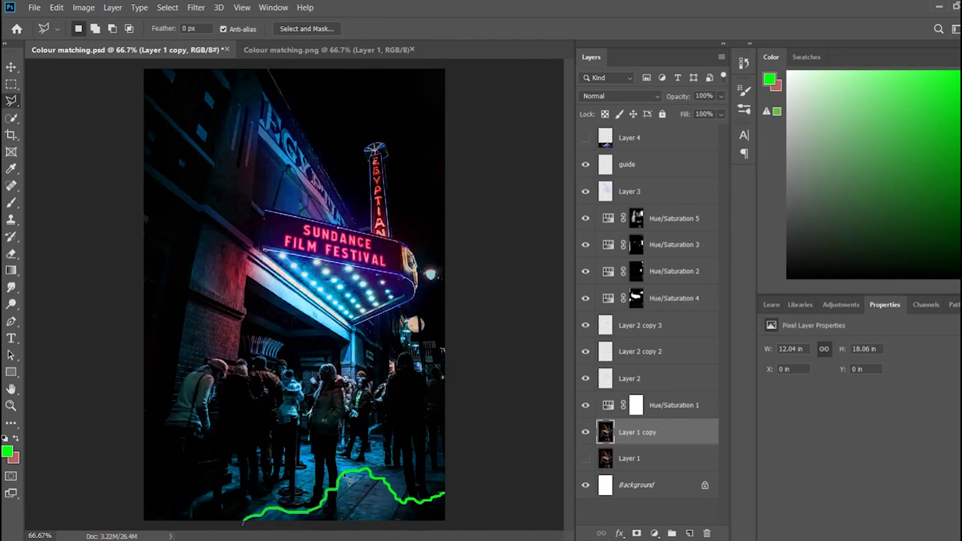
{"action": "scroll", "coordinate": [380, 487], "scroll_direction": "up", "scroll_amount": 5}
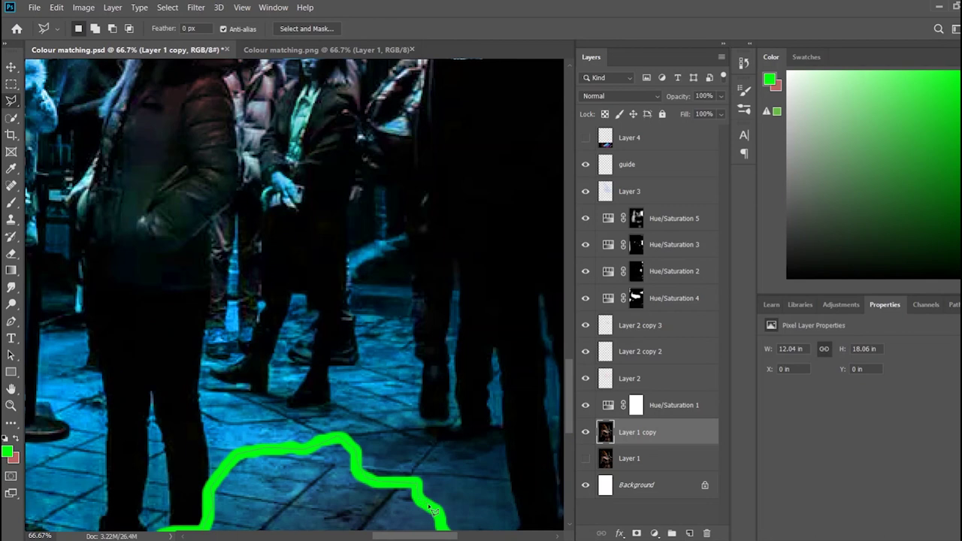
{"action": "scroll", "coordinate": [432, 511], "scroll_direction": "down", "scroll_amount": 3}
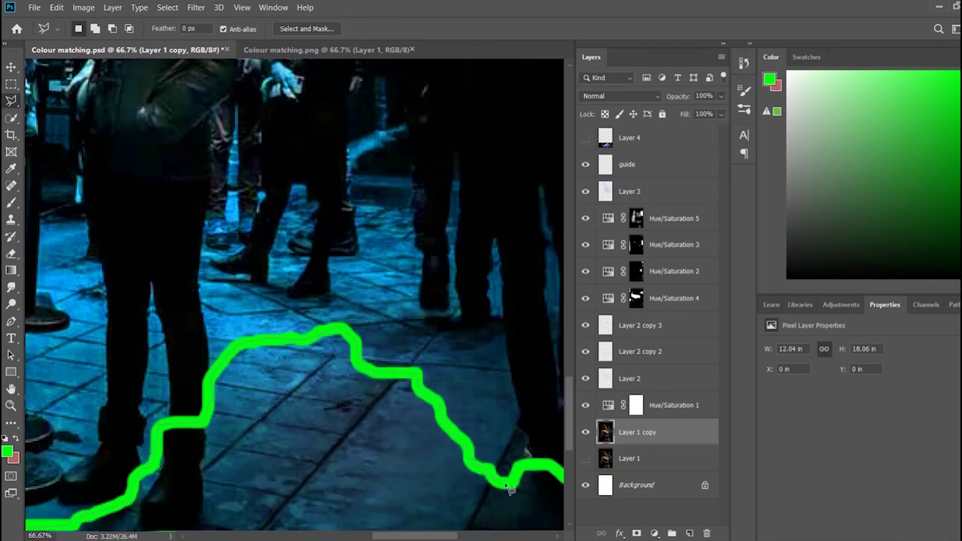
{"action": "scroll", "coordinate": [394, 506], "scroll_direction": "right", "scroll_amount": 5}
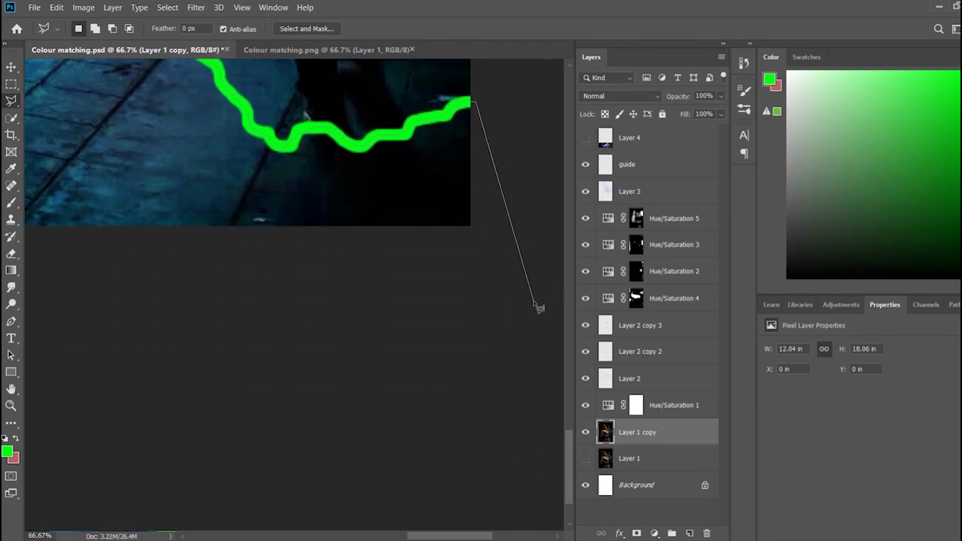
{"action": "left_click", "coordinate": [155, 295]}
{"action": "left_click", "coordinate": [170, 224]}
{"action": "key", "text": "Delete"}
{"action": "key", "text": "ctrl+0"}
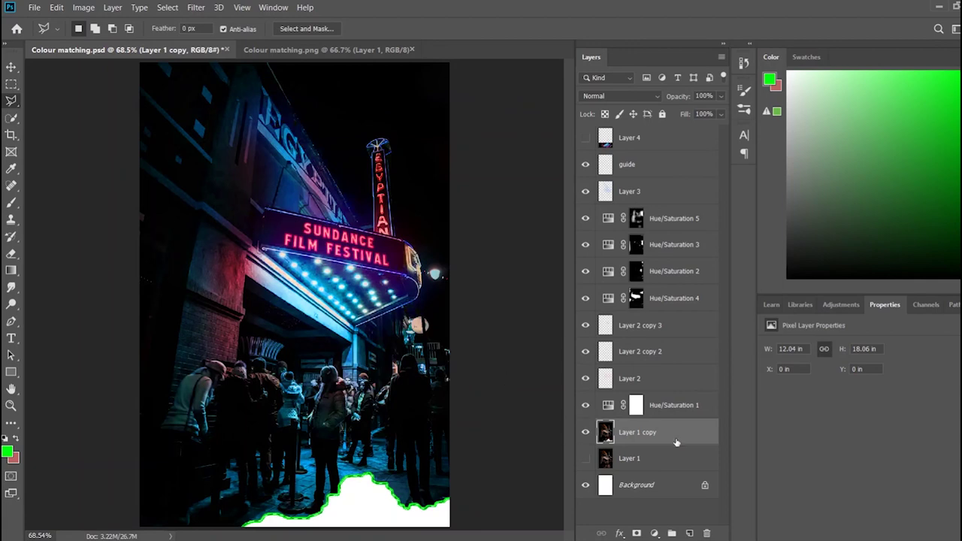
{"action": "left_click", "coordinate": [586, 138]}
{"action": "left_click", "coordinate": [630, 138]}
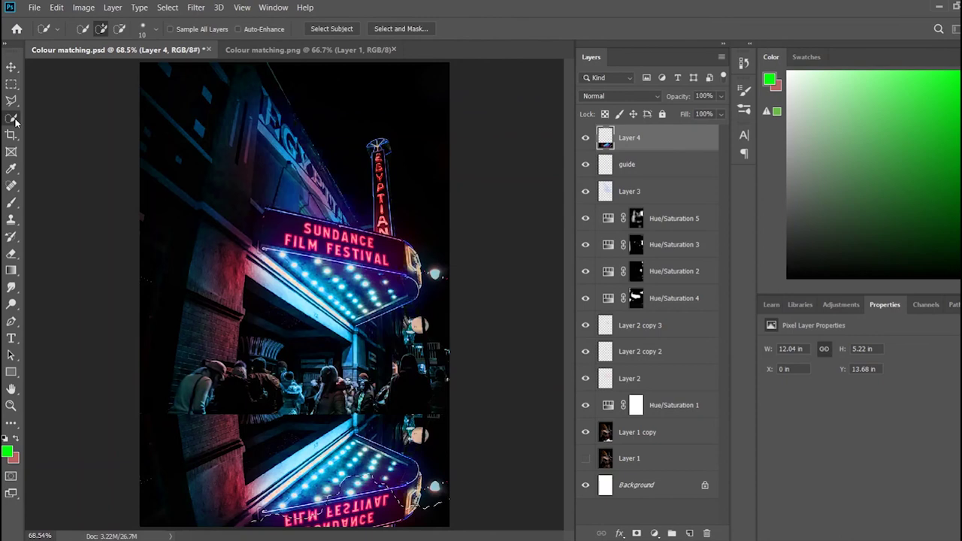
- Move Layer 4 below Layer 1 copy and clip Hue/Saturation 1 to the copy
{"action": "key", "text": "v"}
{"action": "left_click_drag", "start_coordinate": [585, 271], "coordinate": [661, 446]}
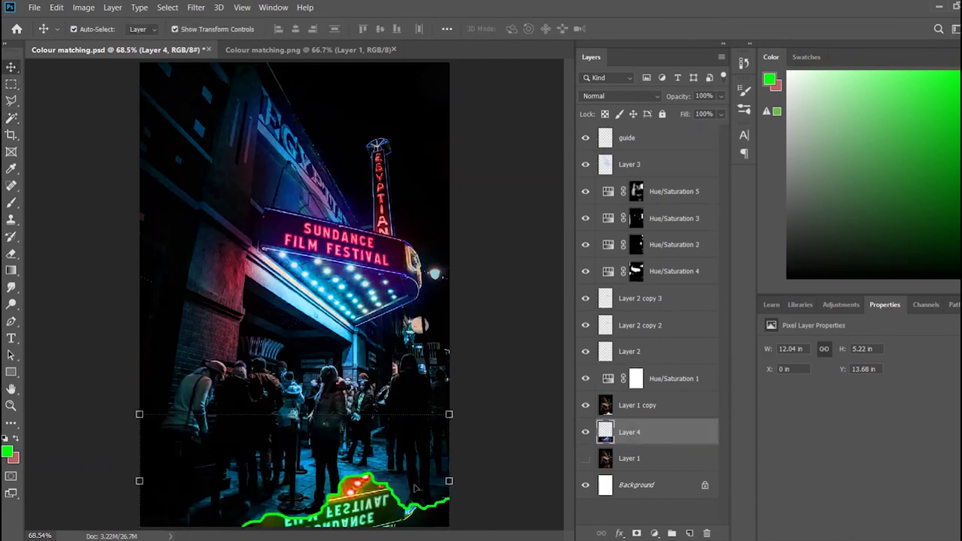
{"action": "left_click", "coordinate": [658, 391], "text": "alt"}
{"action": "left_click", "coordinate": [396, 525]}
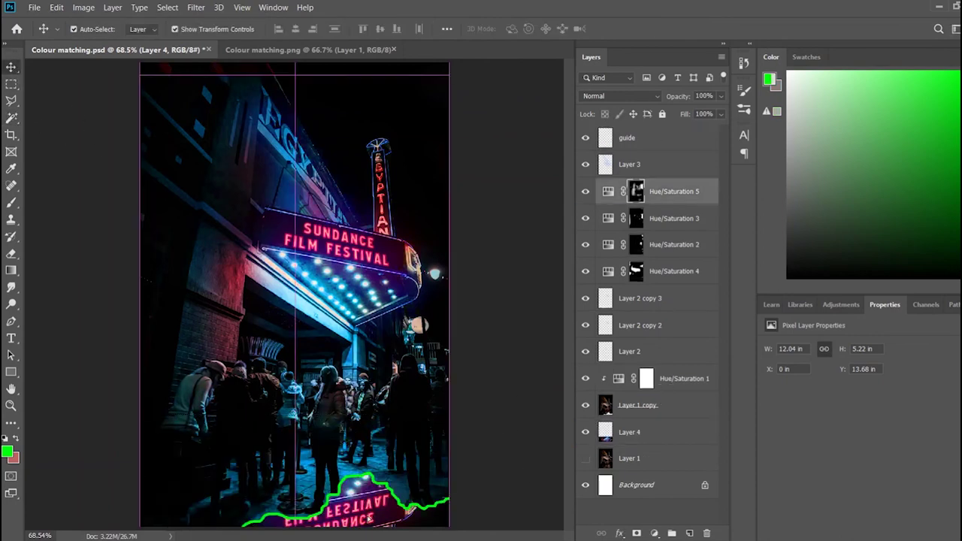
{"action": "key", "text": "ctrl+minus"}
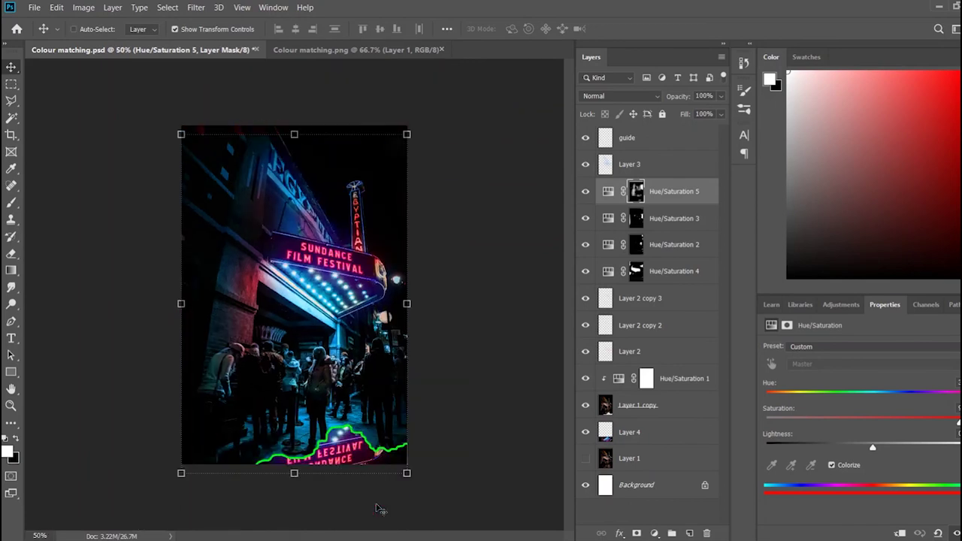
{"action": "left_click", "coordinate": [661, 458]}
{"action": "left_click", "coordinate": [662, 432]}
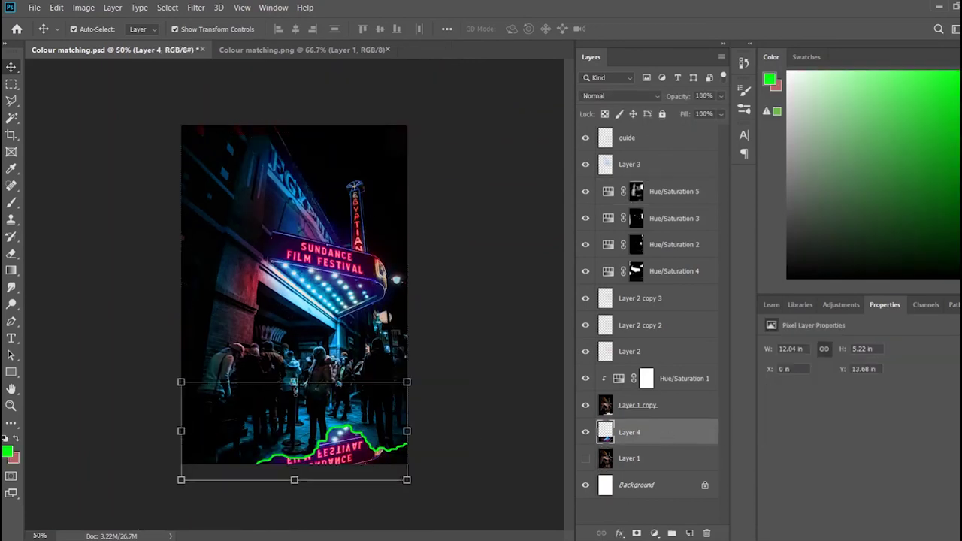
- Squash the flipped reflection vertically, then zoom in to inspect the street
{"action": "key", "text": "ctrl+t"}
{"action": "left_click_drag", "start_coordinate": [294, 382], "coordinate": [294, 416]}
{"action": "left_click_drag", "start_coordinate": [294, 480], "coordinate": [294, 473]}
{"action": "key", "text": "Return"}
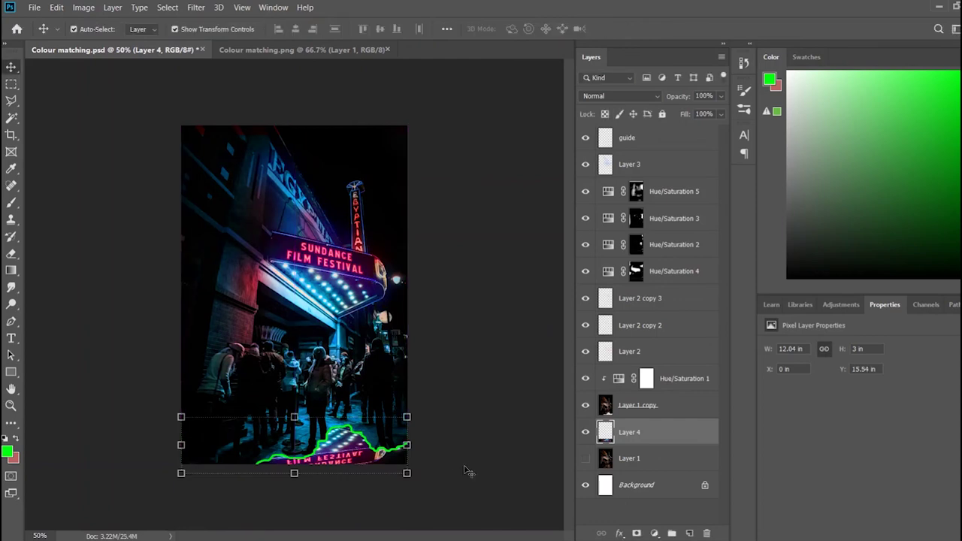
{"action": "left_click", "coordinate": [462, 468]}
{"action": "key", "text": "ctrl+plus"}
{"action": "key", "text": "ctrl+plus"}
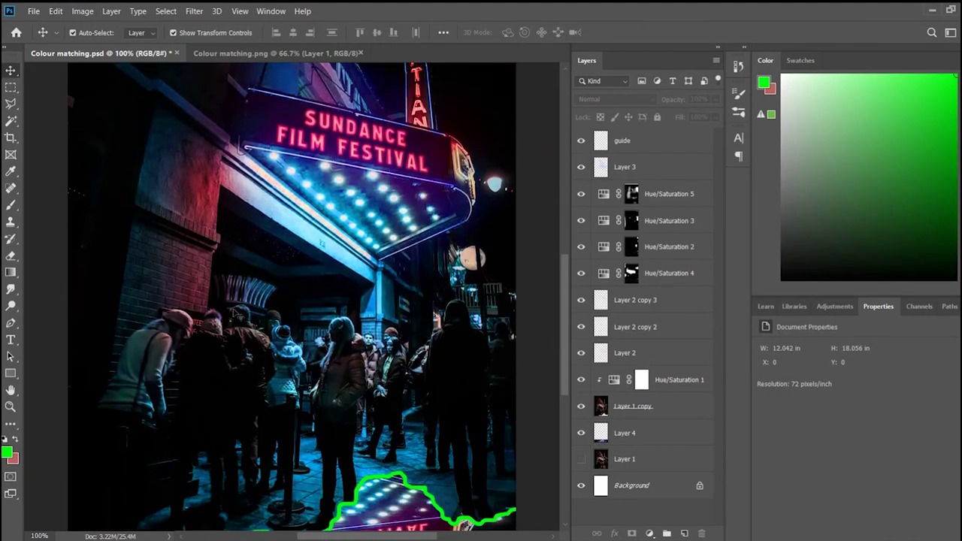
{"action": "scroll", "coordinate": [373, 334], "scroll_direction": "down", "scroll_amount": 5}
{"action": "left_click", "coordinate": [374, 334]}
{"action": "scroll", "coordinate": [370, 333], "scroll_direction": "up", "scroll_amount": 2}
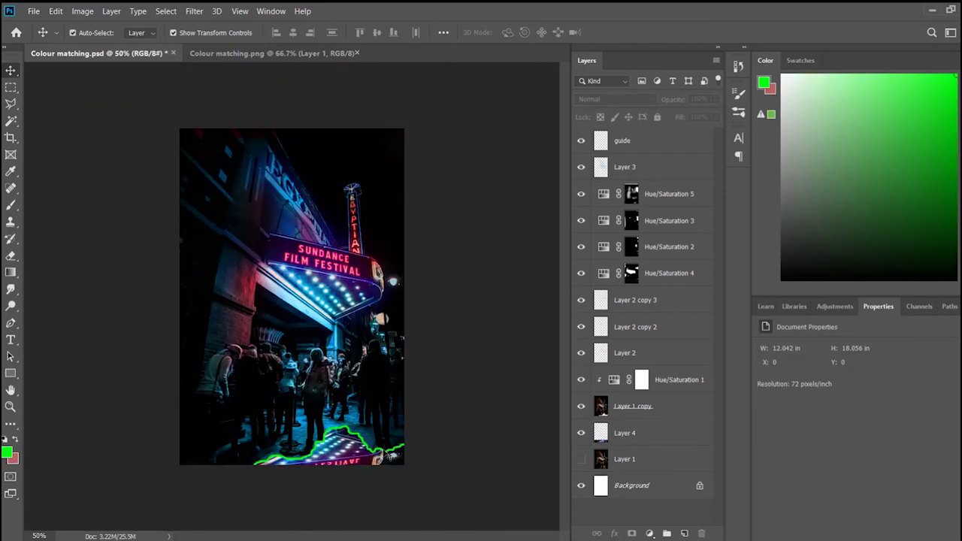
{"action": "key", "text": "ctrl+plus"}
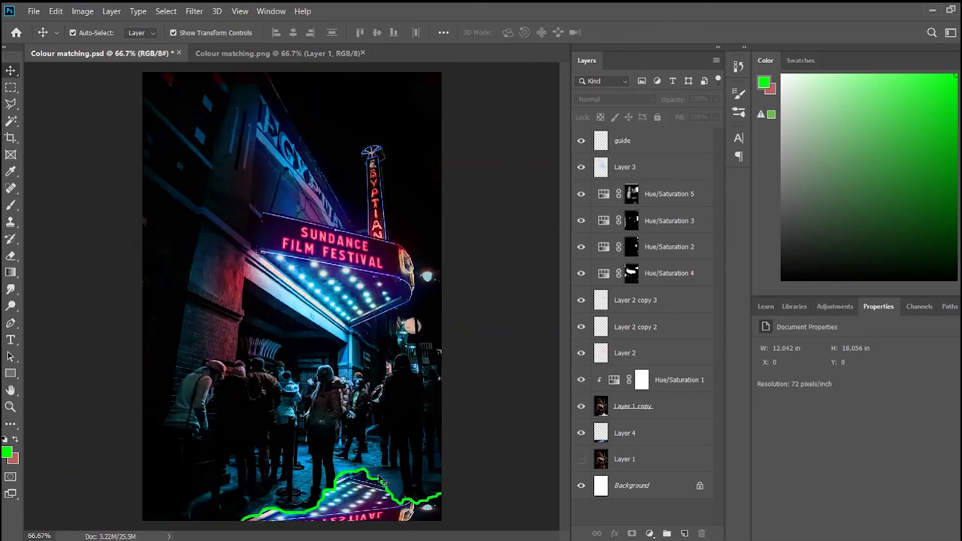
- Add a Color Overlay to the guide line layer and reshape it along the reflection
{"action": "left_click", "coordinate": [379, 474]}
{"action": "key", "text": "h"}
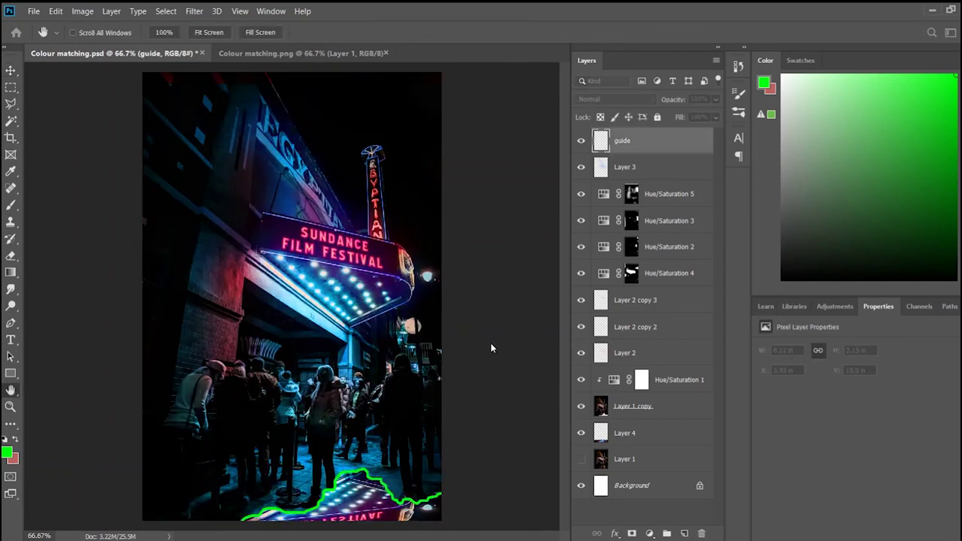
{"action": "key", "text": "i"}
{"action": "left_click", "coordinate": [581, 141]}
{"action": "key", "text": "h"}
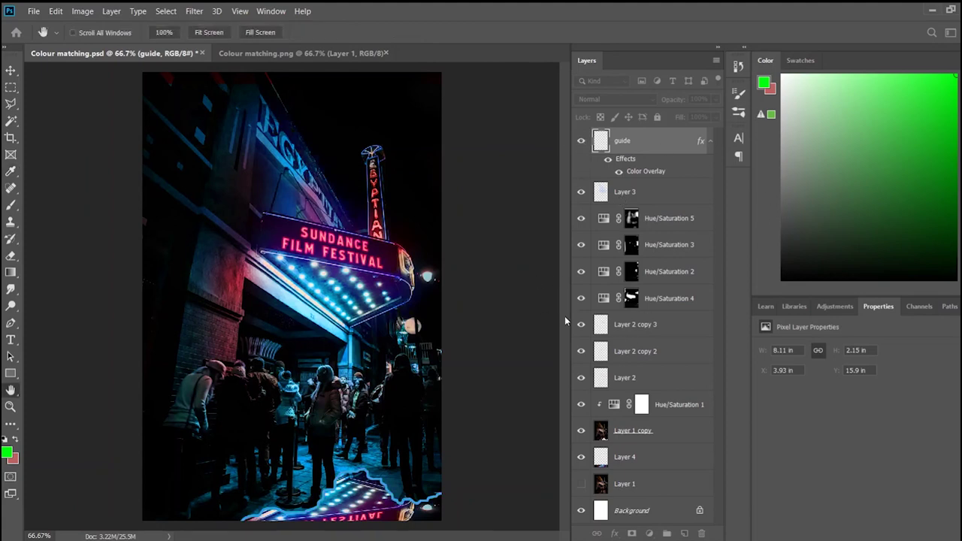
{"action": "key", "text": "v"}
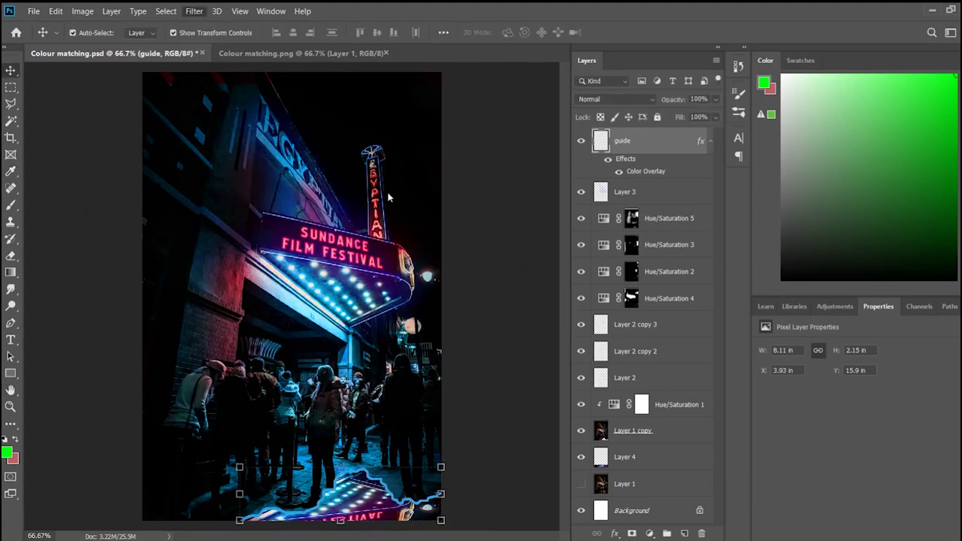
{"action": "key", "text": "h"}
{"action": "key", "text": "ctrl+z"}
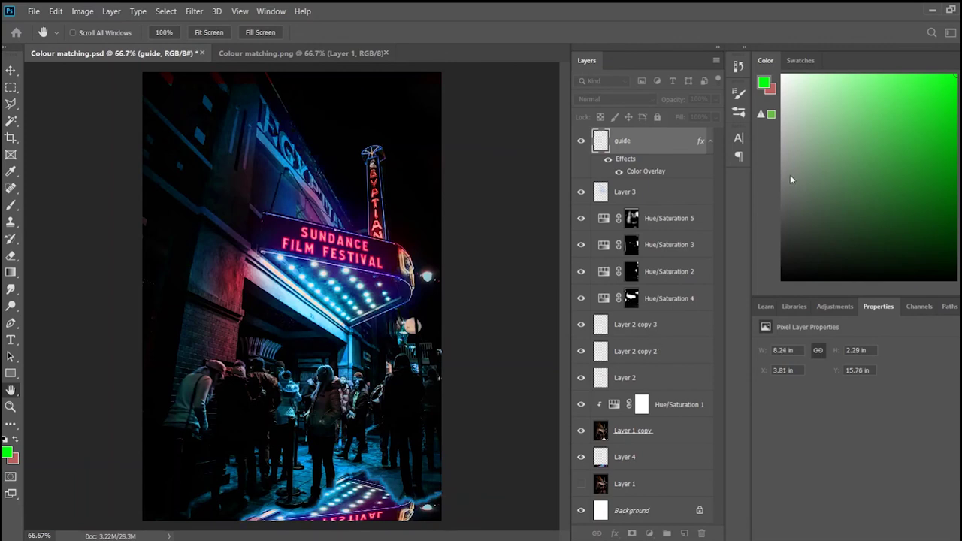
{"action": "key", "text": "v"}
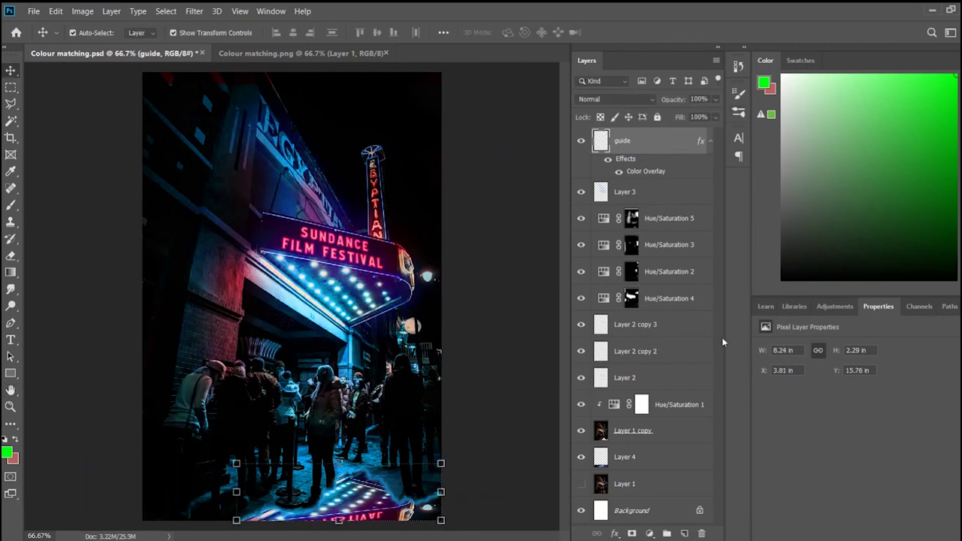
- Add a layer mask to the guide layer and set up a black brush at 1% opacity
{"action": "left_click", "coordinate": [648, 532]}
{"action": "key", "text": "b"}
{"action": "key", "text": "d"}
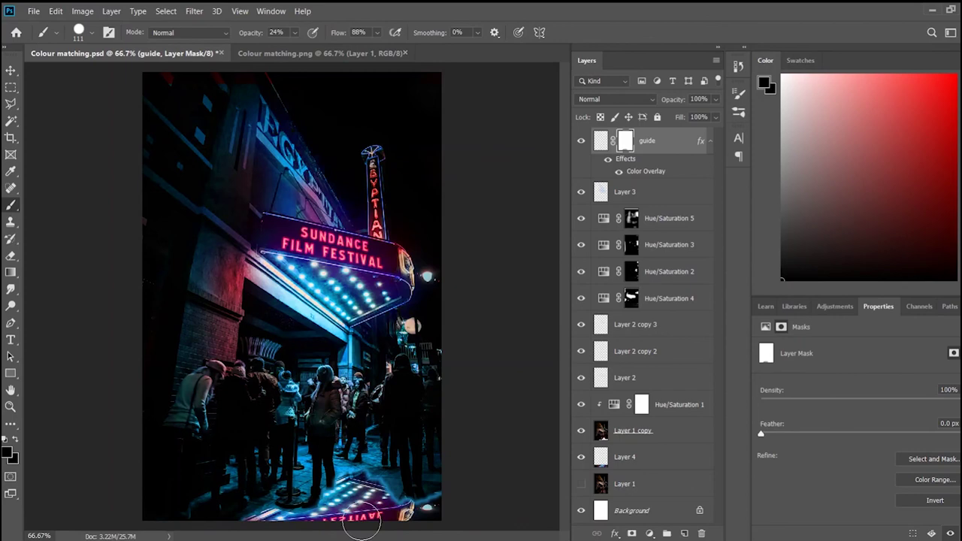
{"action": "key", "text": "0"}
{"action": "key", "text": "1"}
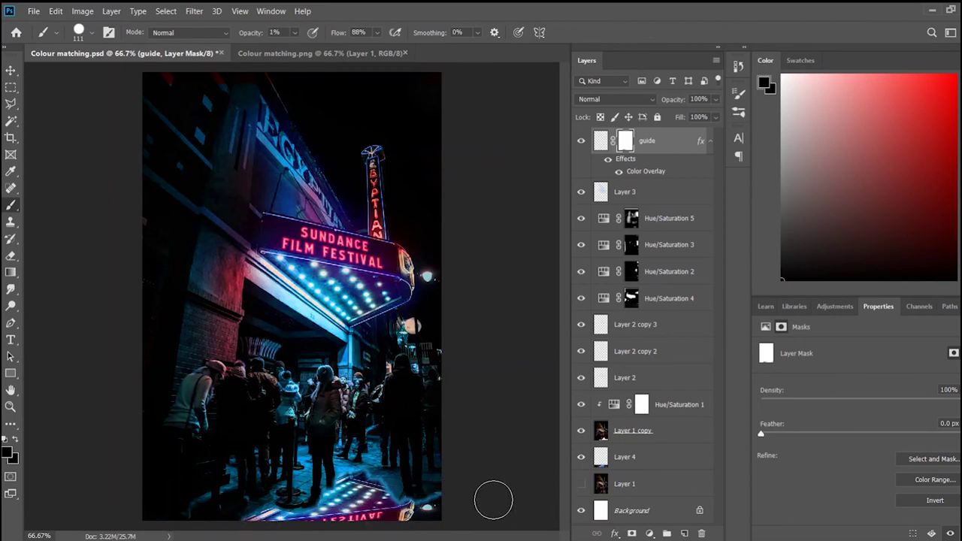
- Paste the Radio City night image as a new layer above Hue/Saturation 5
{"action": "left_click", "coordinate": [11, 70]}
{"action": "left_click", "coordinate": [553, 434]}
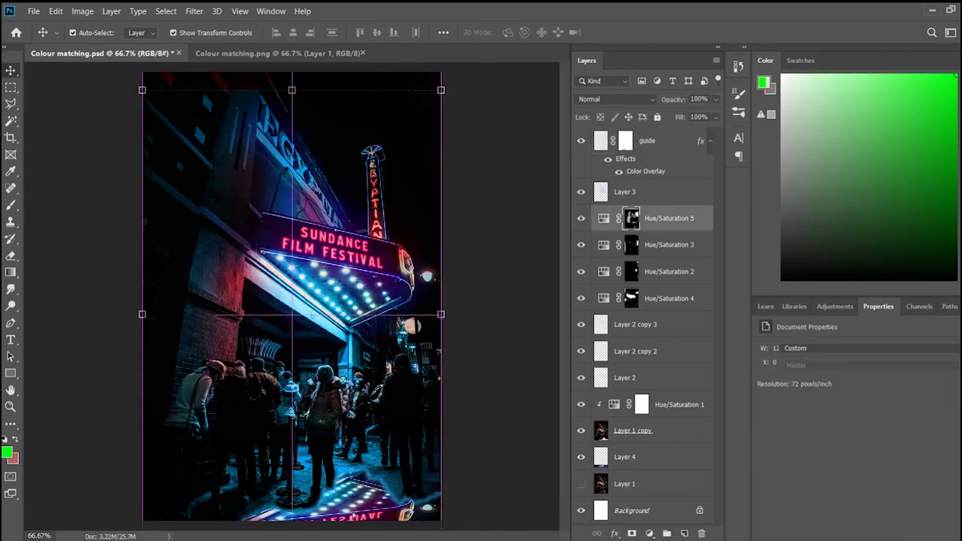
{"action": "left_click", "coordinate": [492, 486]}
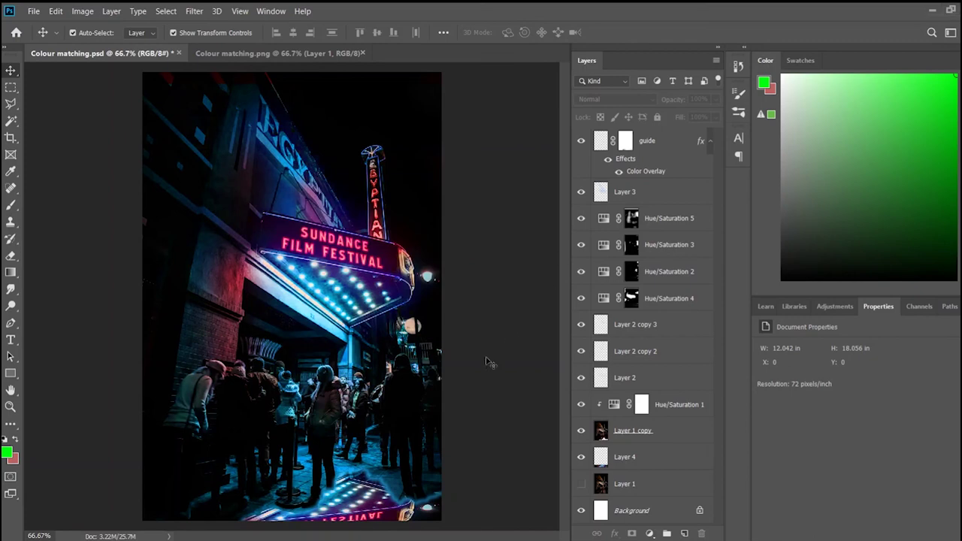
{"action": "key", "text": "ctrl+v"}
{"action": "left_click", "coordinate": [10, 87]}
- Mask Layer 5 from a bottom-left rectangle and fill the mask black; briefly transform Layer 4
{"action": "left_click_drag", "start_coordinate": [201, 431], "coordinate": [143, 520]}
{"action": "left_click", "coordinate": [631, 533]}
{"action": "left_click", "coordinate": [11, 71]}
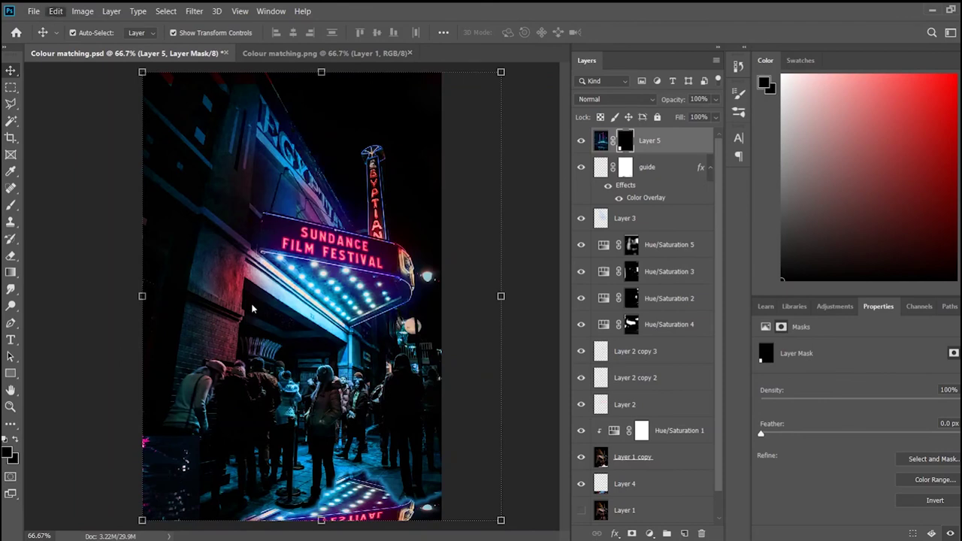
{"action": "key", "text": "alt+BackSpace"}
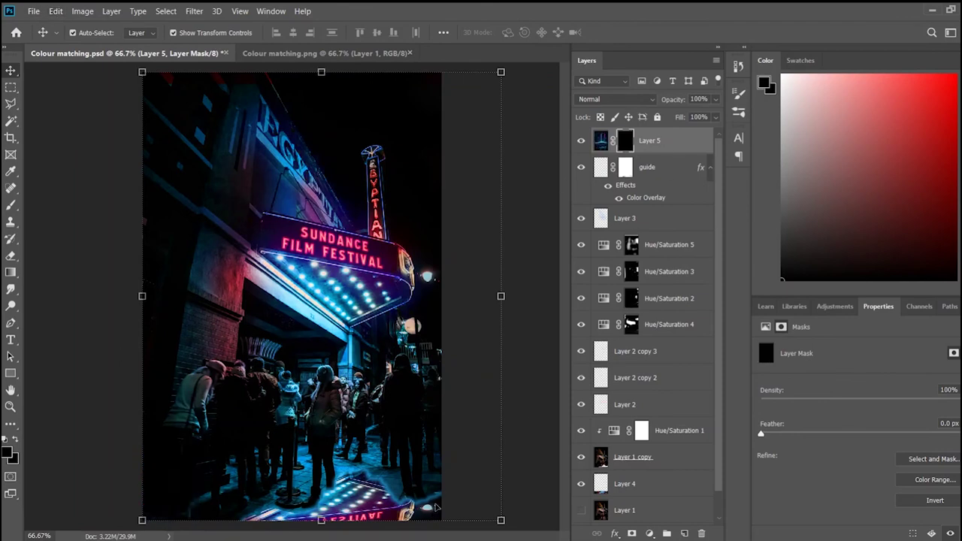
{"action": "left_click", "coordinate": [441, 495]}
{"action": "key", "text": "ctrl+t"}
{"action": "key", "text": "Return"}
- Move and shrink the Layer 5 reflection patch toward the bottom-right corner
{"action": "left_click_drag", "start_coordinate": [338, 451], "coordinate": [376, 421]}
{"action": "key", "text": "ctrl+minus"}
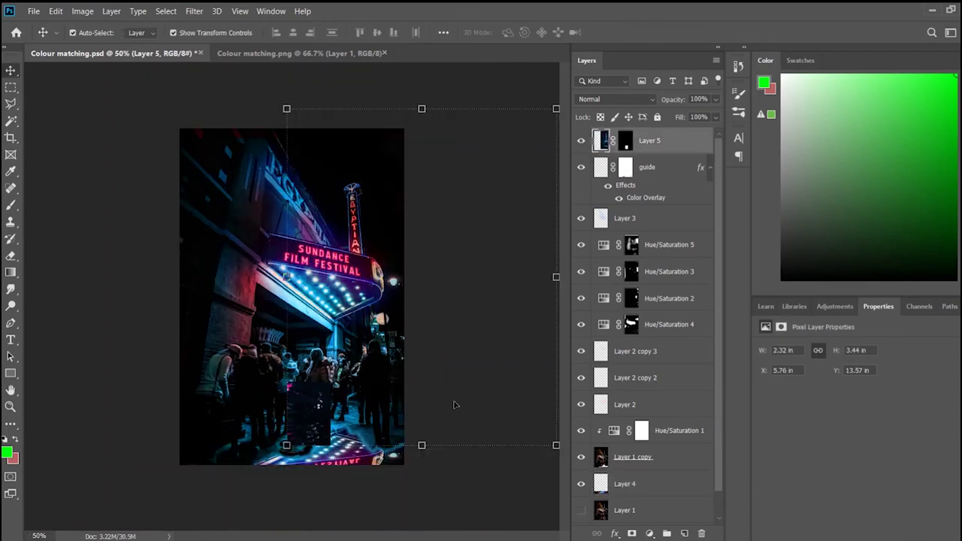
{"action": "left_click_drag", "start_coordinate": [555, 444], "coordinate": [440, 290]}
{"action": "left_click_drag", "start_coordinate": [376, 225], "coordinate": [399, 364]}
{"action": "key", "text": "Return"}
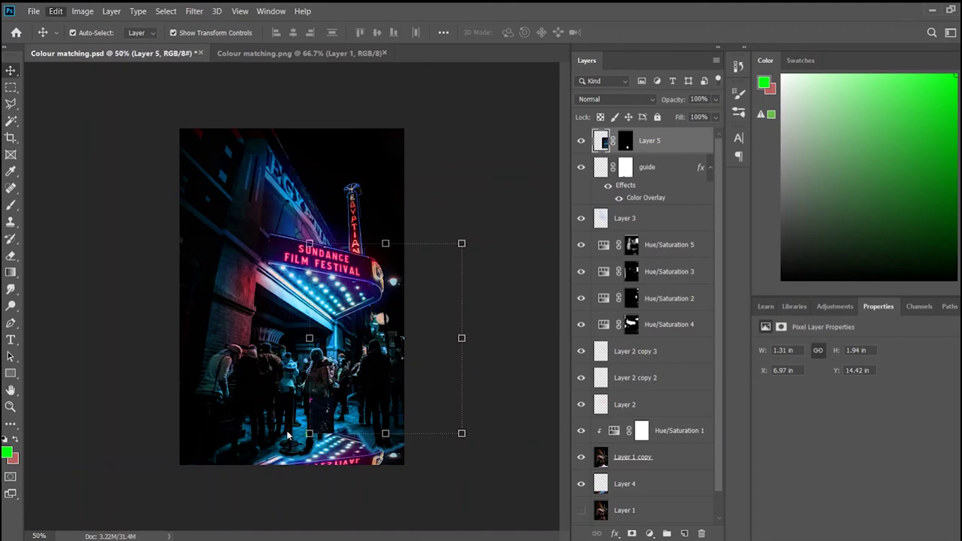
- Rescale the reflection patch to about 56% and lower it on the street
{"action": "key", "text": "ctrl+t"}
{"action": "left_click_drag", "start_coordinate": [460, 245], "coordinate": [380, 332]}
{"action": "left_click_drag", "start_coordinate": [353, 379], "coordinate": [347, 433]}
{"action": "scroll", "coordinate": [469, 495], "scroll_direction": "up", "scroll_amount": 3}
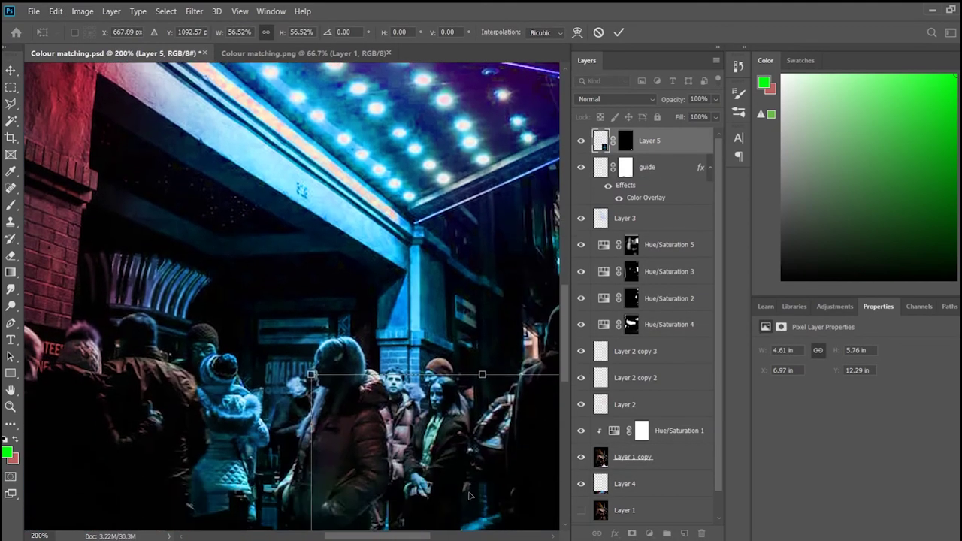
{"action": "scroll", "coordinate": [469, 495], "scroll_direction": "down", "scroll_amount": 5}
{"action": "scroll", "coordinate": [469, 495], "scroll_direction": "down", "scroll_amount": 3}
{"action": "scroll", "coordinate": [413, 347], "scroll_direction": "right", "scroll_amount": 3}
{"action": "left_click_drag", "start_coordinate": [379, 348], "coordinate": [412, 347]}
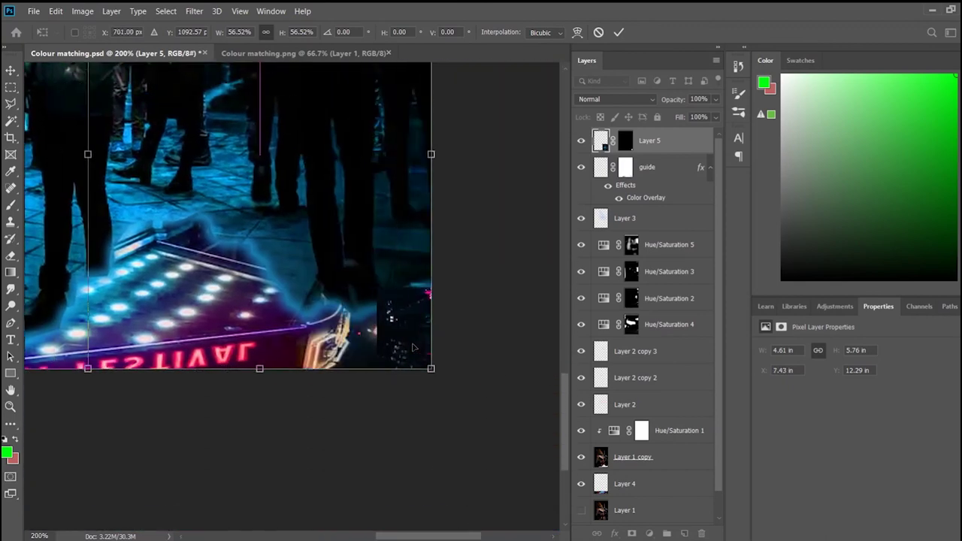
{"action": "scroll", "coordinate": [412, 347], "scroll_direction": "up", "scroll_amount": 3}
- Blend the reflection's edge on its mask with a soft 27% brush, then duplicate Layer 5
{"action": "left_click", "coordinate": [625, 140]}
{"action": "key", "text": "b"}
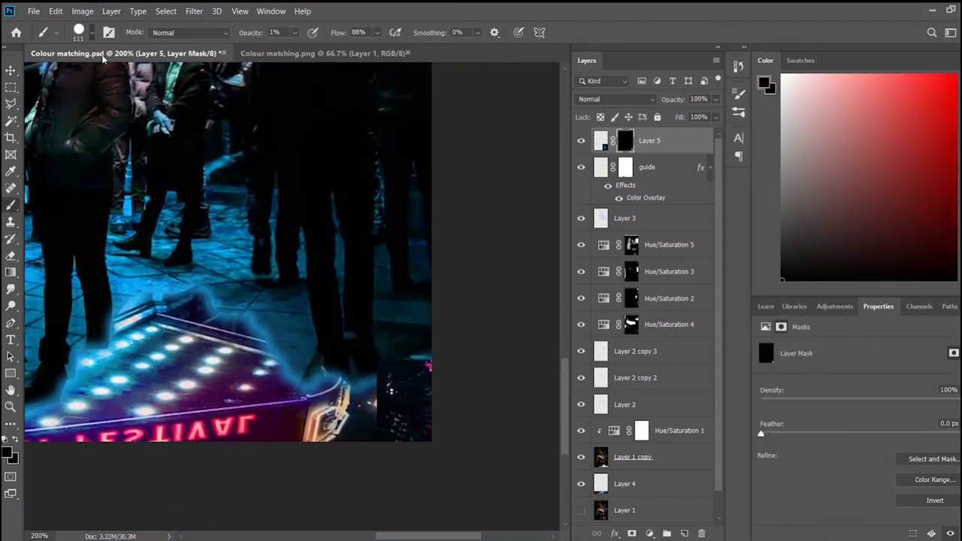
{"action": "key", "text": "shift+bracketleft"}
{"action": "key", "text": "2"}
{"action": "key", "text": "7"}
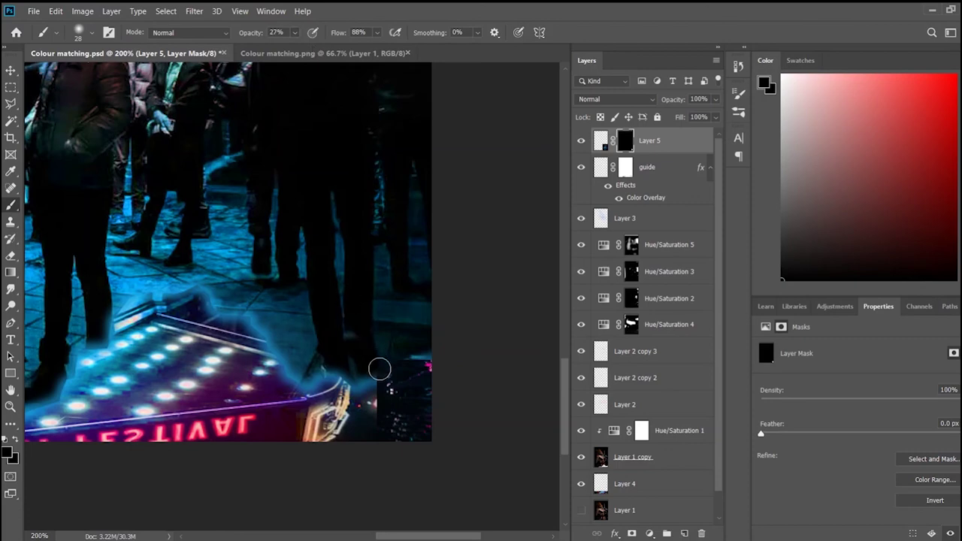
{"action": "mouse_move", "coordinate": [375, 381]}
{"action": "left_mouse_down"}
{"action": "mouse_move", "coordinate": [419, 354]}
{"action": "mouse_move", "coordinate": [368, 377]}
{"action": "mouse_move", "coordinate": [415, 365]}
{"action": "mouse_move", "coordinate": [365, 390]}
{"action": "mouse_move", "coordinate": [376, 412]}
{"action": "mouse_move", "coordinate": [397, 386]}
{"action": "left_mouse_up"}
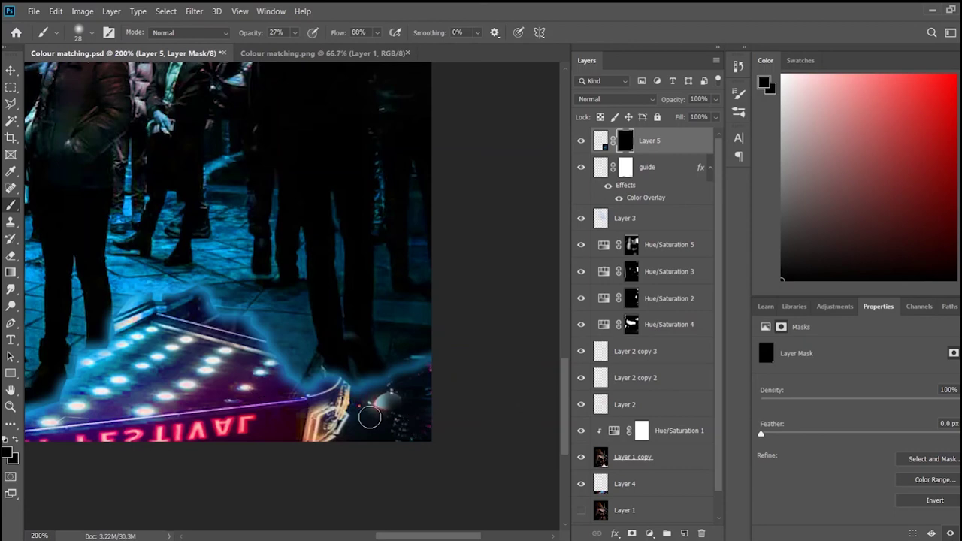
{"action": "left_click", "coordinate": [680, 140]}
{"action": "key", "text": "ctrl+j"}
- Rotate the Layer 5 copy about 90° and enlarge it to roughly 251% over the street
{"action": "key", "text": "v"}
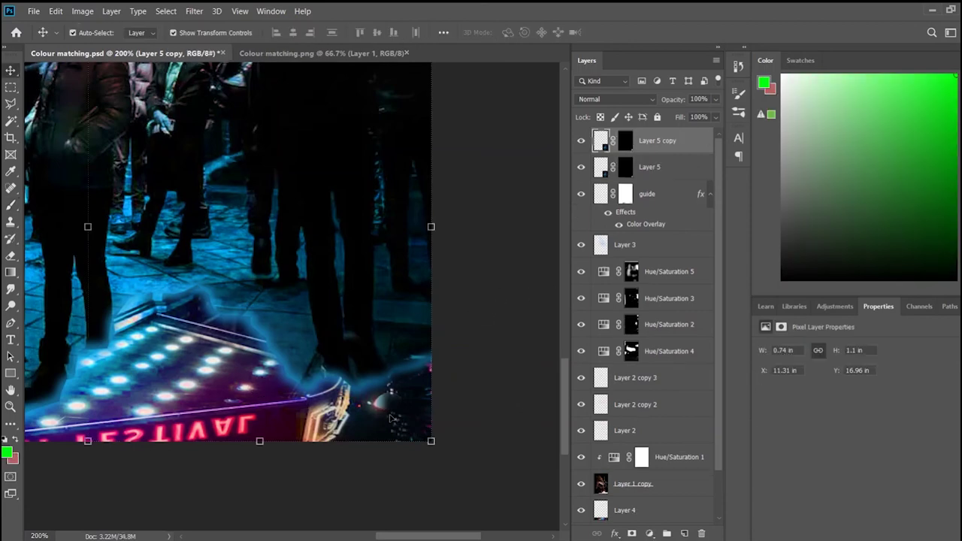
{"action": "left_click_drag", "start_coordinate": [296, 414], "coordinate": [165, 421]}
{"action": "key", "text": "ctrl+minus"}
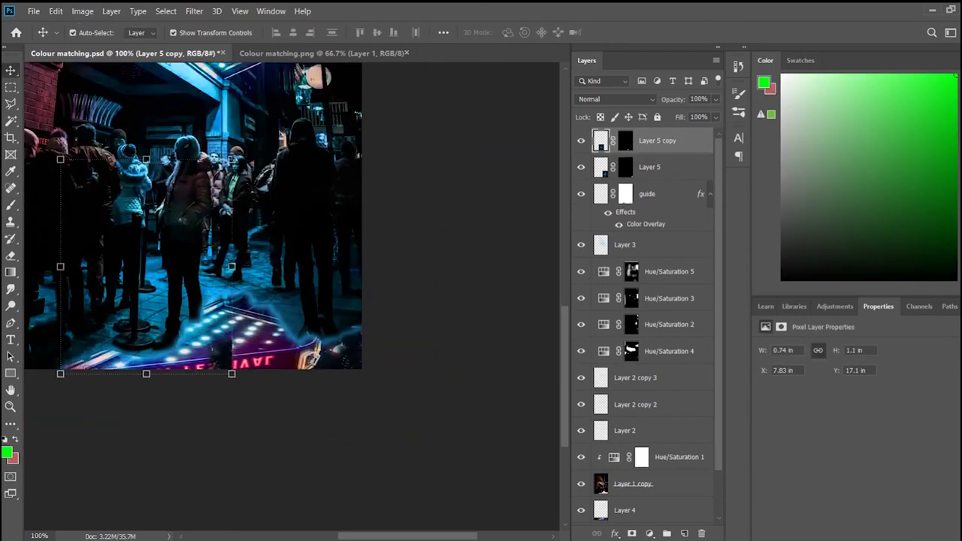
{"action": "key", "text": "ctrl+t"}
{"action": "key", "text": "ctrl+0"}
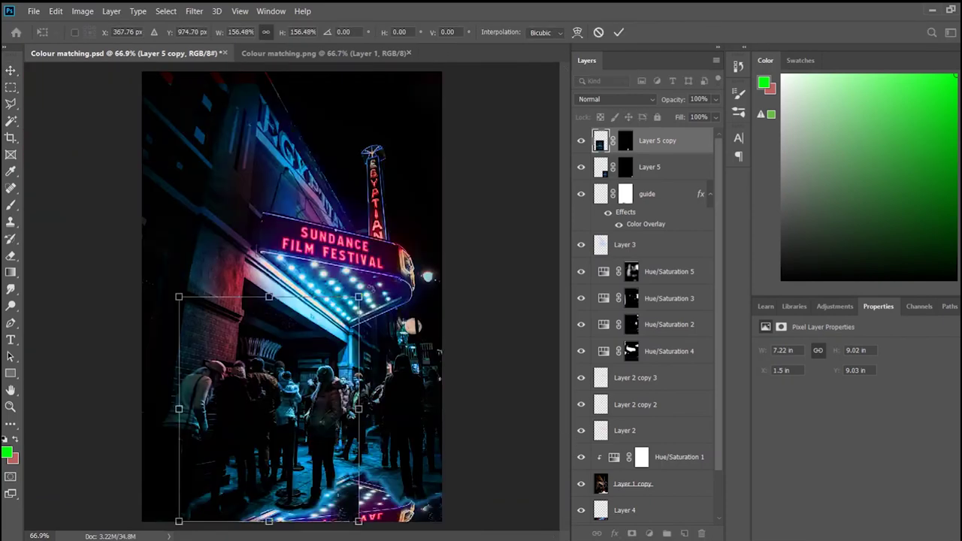
{"action": "left_click_drag", "start_coordinate": [171, 526], "coordinate": [152, 311]}
{"action": "left_click_drag", "start_coordinate": [189, 493], "coordinate": [323, 515]}
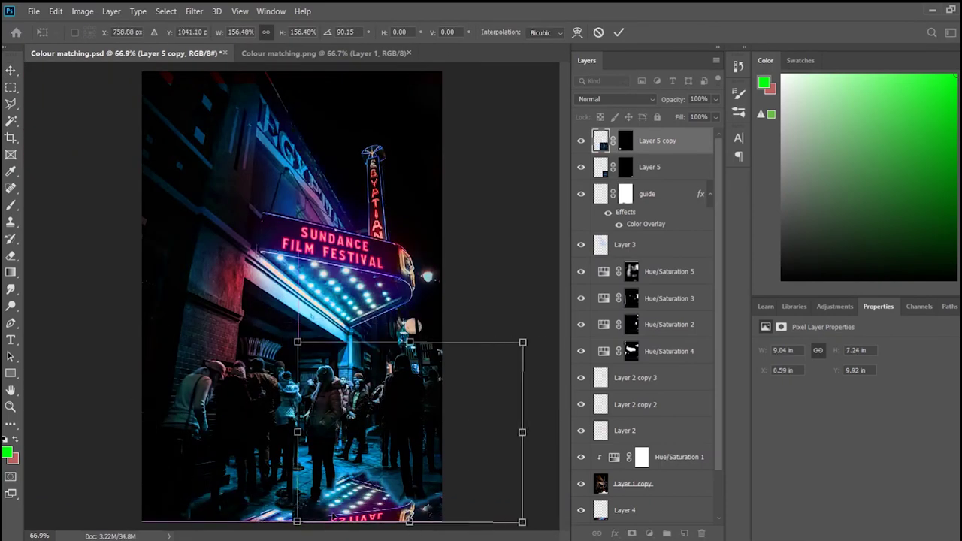
{"action": "left_click_drag", "start_coordinate": [516, 341], "coordinate": [516, 219]}
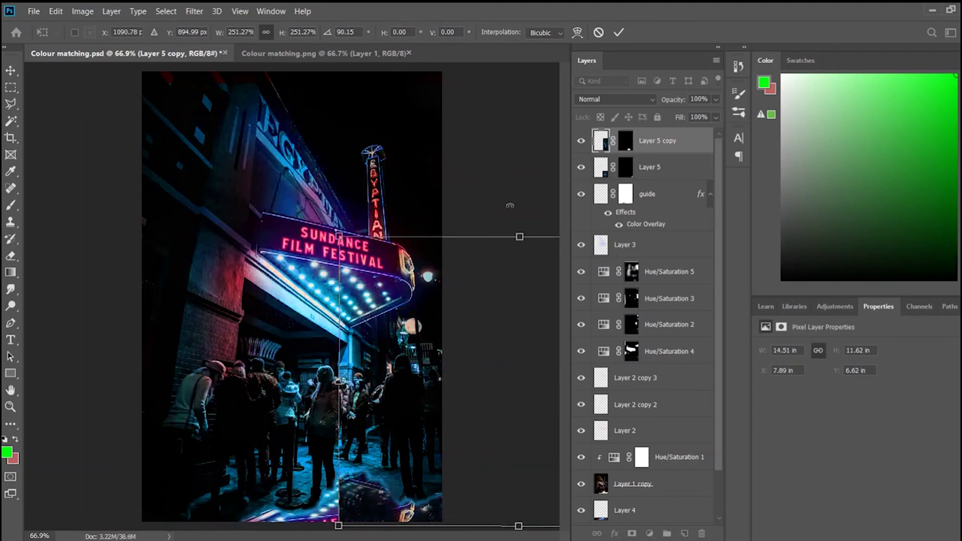
{"action": "key", "text": "Return"}
- Set the reflection copy's opacity to 68%
{"action": "scroll", "coordinate": [430, 457], "scroll_direction": "up", "scroll_amount": 4}
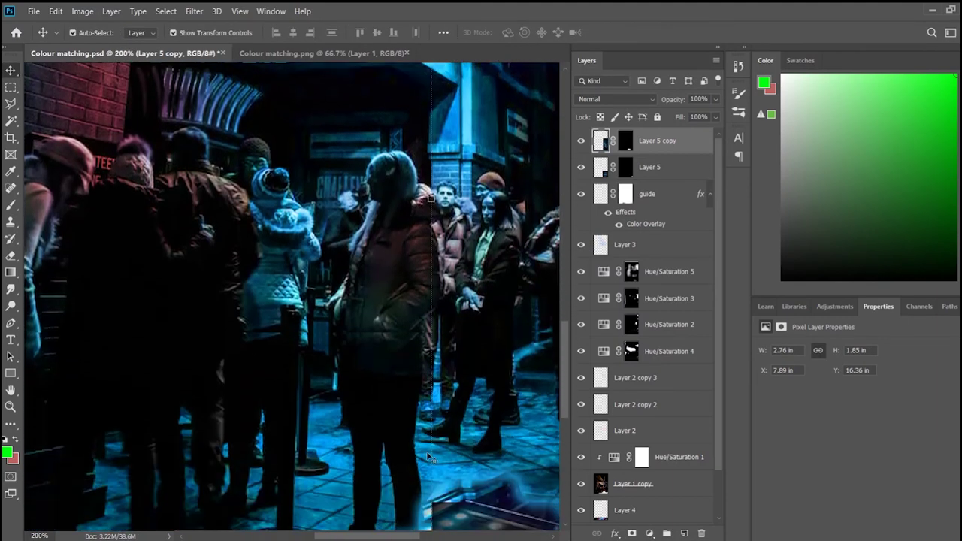
{"action": "scroll", "coordinate": [430, 457], "scroll_direction": "down", "scroll_amount": 3}
{"action": "left_click_drag", "start_coordinate": [450, 421], "coordinate": [218, 443]}
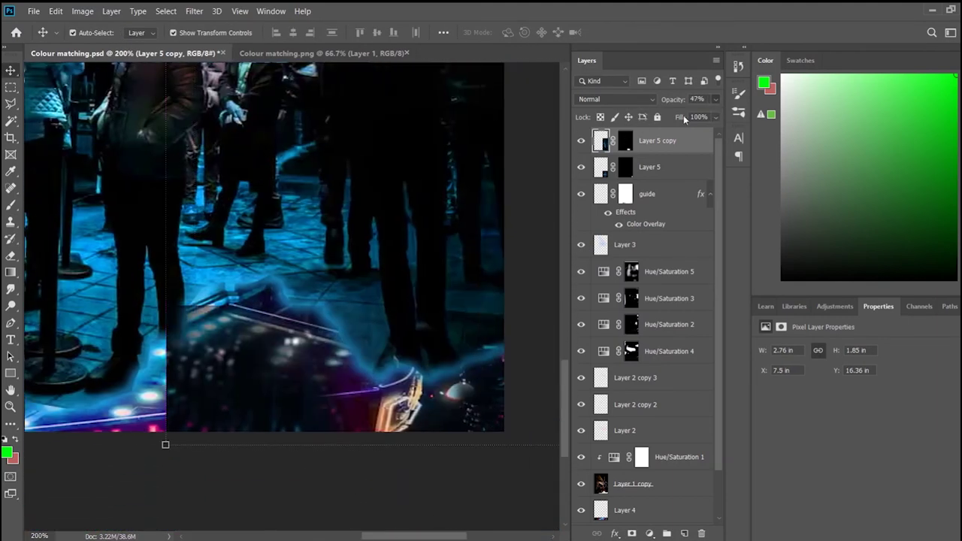
{"action": "key", "text": "6"}
{"action": "key", "text": "8"}
- Soften the street seam on the copy's mask with a black brush at 39% opacity
{"action": "key", "text": "d"}
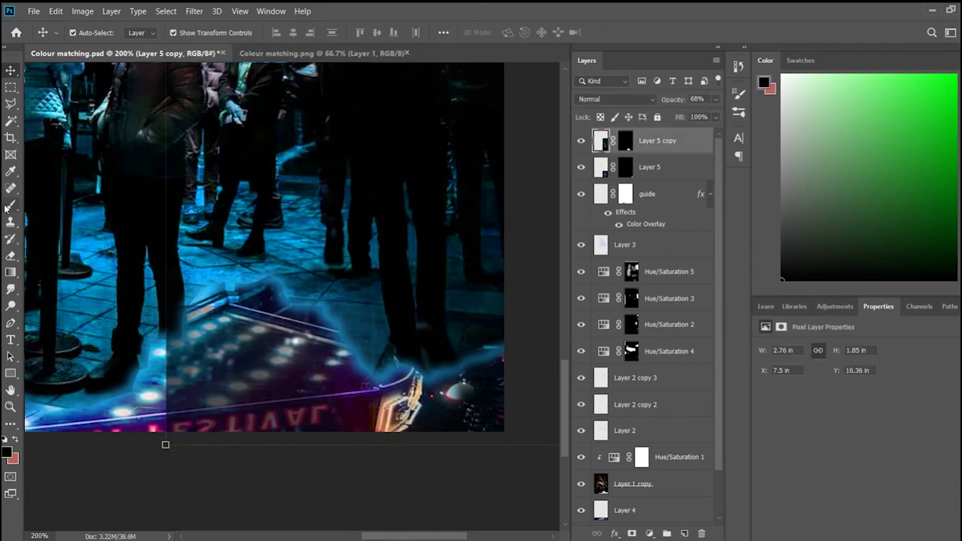
{"action": "left_click", "coordinate": [11, 204]}
{"action": "key", "text": "ctrl+backslash"}
{"action": "mouse_move", "coordinate": [163, 423]}
{"action": "left_mouse_down"}
{"action": "mouse_move", "coordinate": [173, 334]}
{"action": "mouse_move", "coordinate": [167, 414]}
{"action": "left_mouse_up"}
{"action": "key", "text": "3"}
{"action": "key", "text": "9"}
{"action": "left_click_drag", "start_coordinate": [171, 342], "coordinate": [166, 390]}
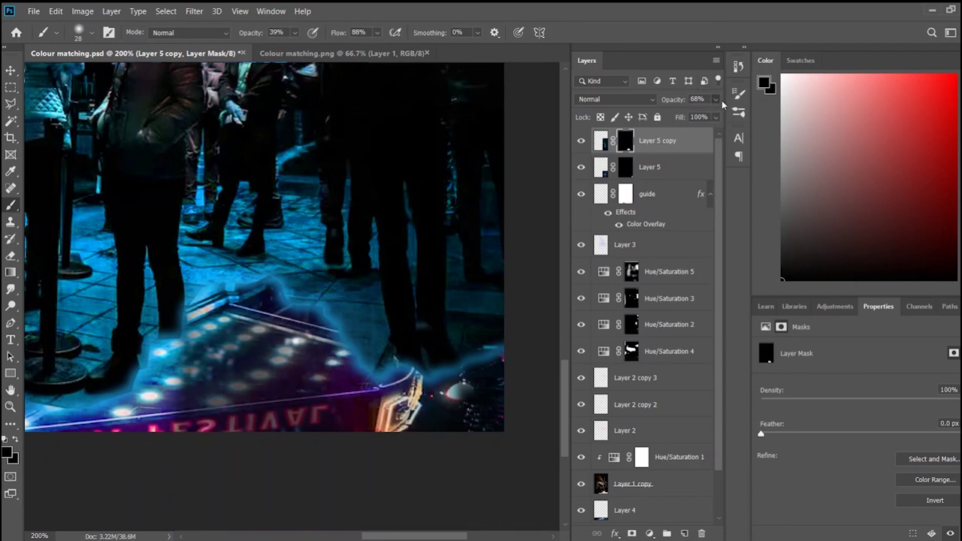
- Add a Hue/Saturation adjustment clipped to Layer 5 copy with Lightness +8
{"action": "left_click", "coordinate": [834, 306]}
{"action": "left_click", "coordinate": [815, 391]}
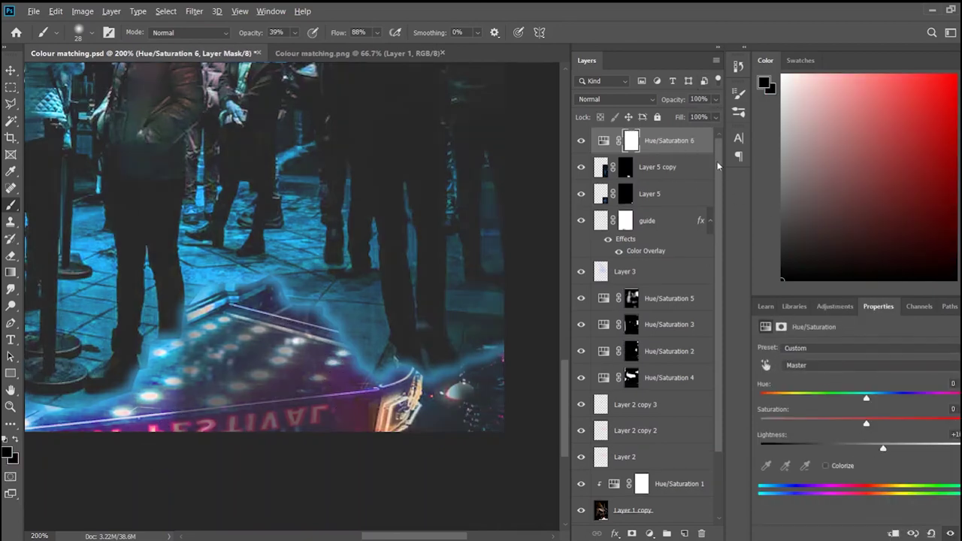
{"action": "left_click", "coordinate": [712, 167]}
{"action": "left_click", "coordinate": [659, 154], "text": "alt"}
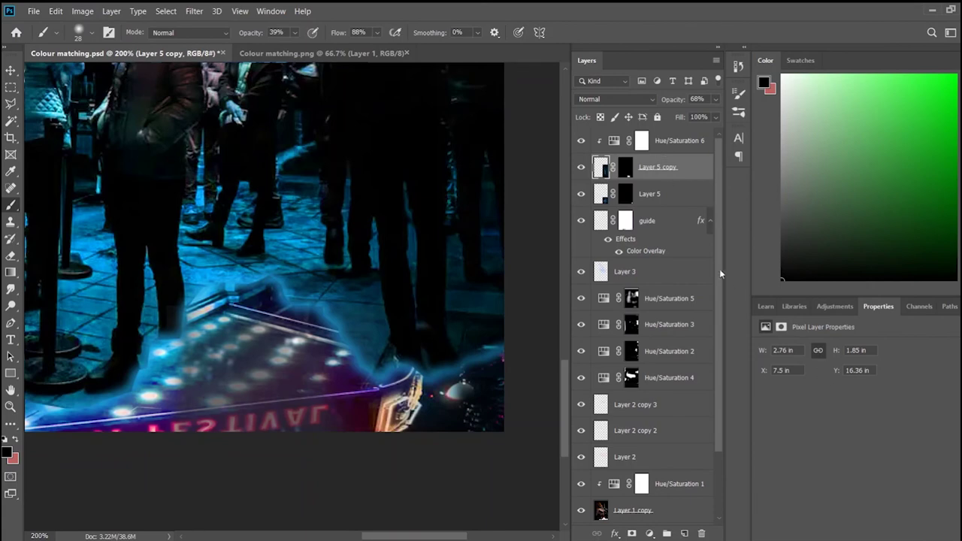
{"action": "key", "text": "alt+bracketright"}
{"action": "left_click_drag", "start_coordinate": [866, 446], "coordinate": [874, 449]}
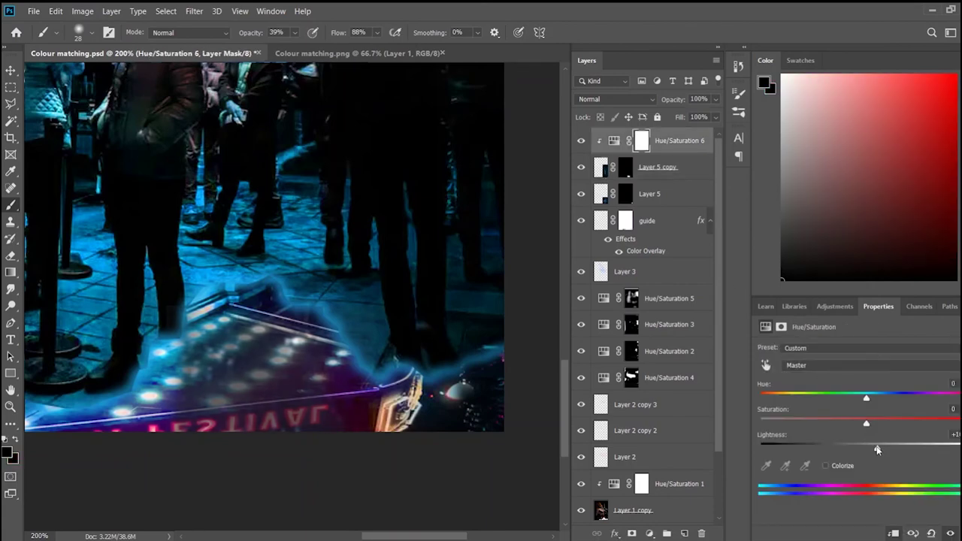
{"action": "key", "text": "ctrl+0"}
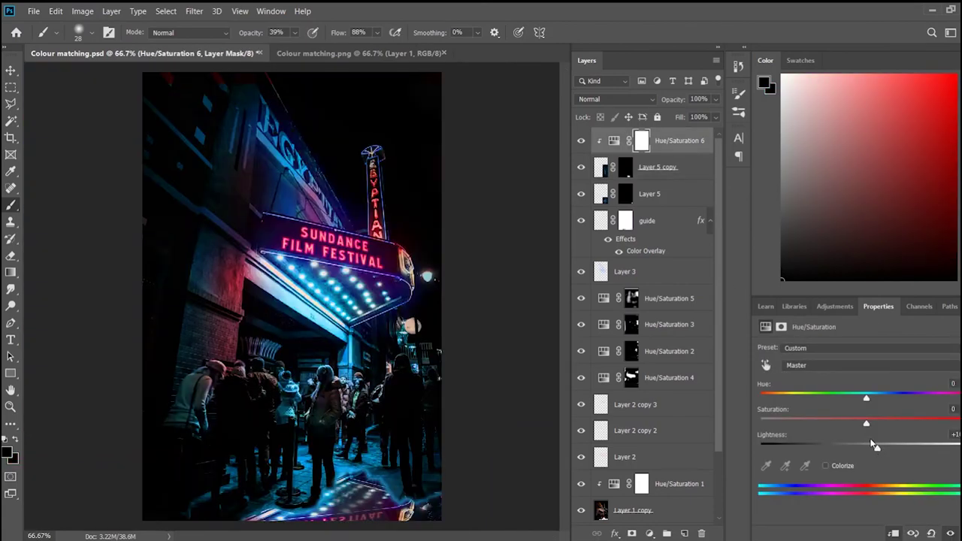
- Add an empty Layer 6 above the guide layer and choose a light blue paint colour
{"action": "left_click", "coordinate": [599, 219]}
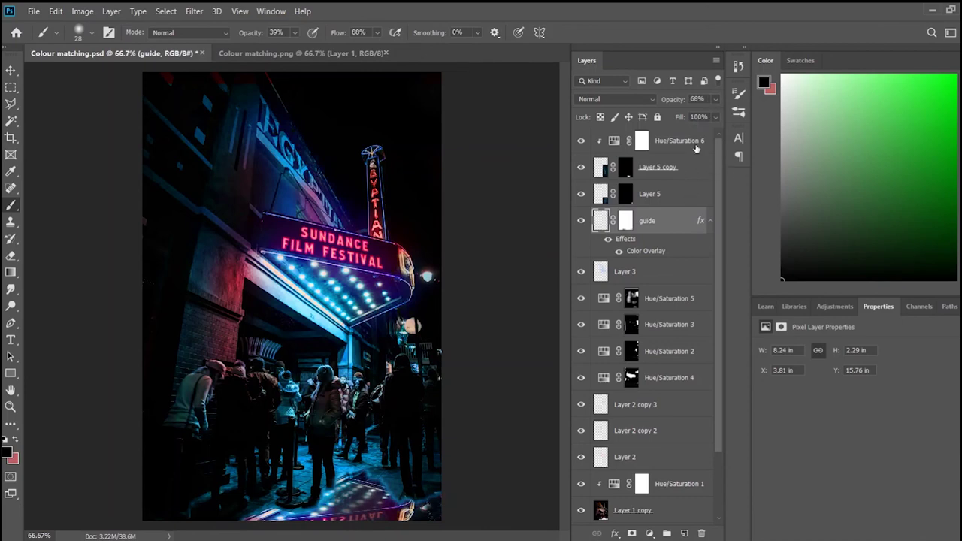
{"action": "left_click", "coordinate": [684, 533]}
{"action": "left_click_drag", "start_coordinate": [624, 220], "coordinate": [624, 135]}
{"action": "left_click", "coordinate": [375, 158], "text": "alt"}
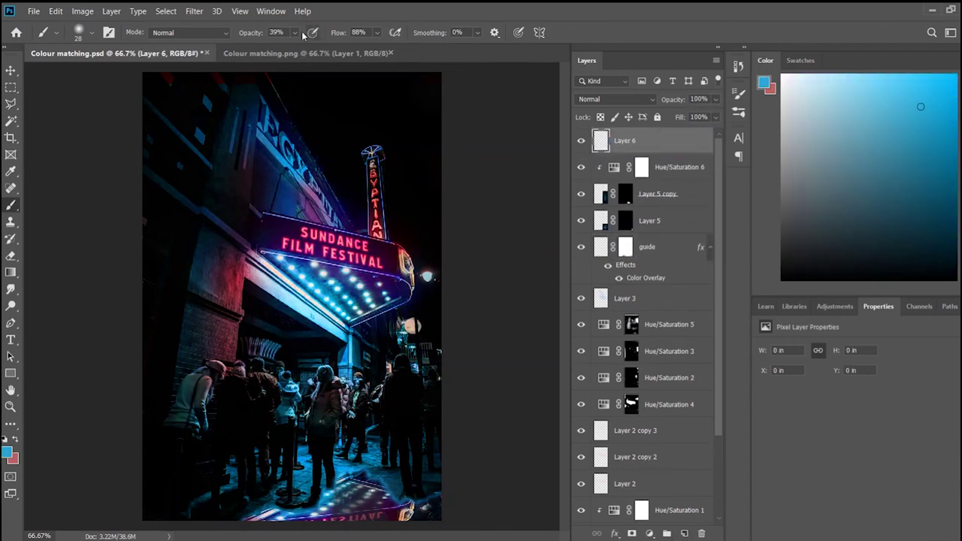
{"action": "type", "text": "9"}
- Brush a faint light-blue wash upward from the bottom of the image at 9% opacity
{"action": "mouse_move", "coordinate": [301, 483]}
{"action": "left_mouse_down"}
{"action": "mouse_move", "coordinate": [375, 484]}
{"action": "mouse_move", "coordinate": [278, 293]}
{"action": "left_mouse_up"}
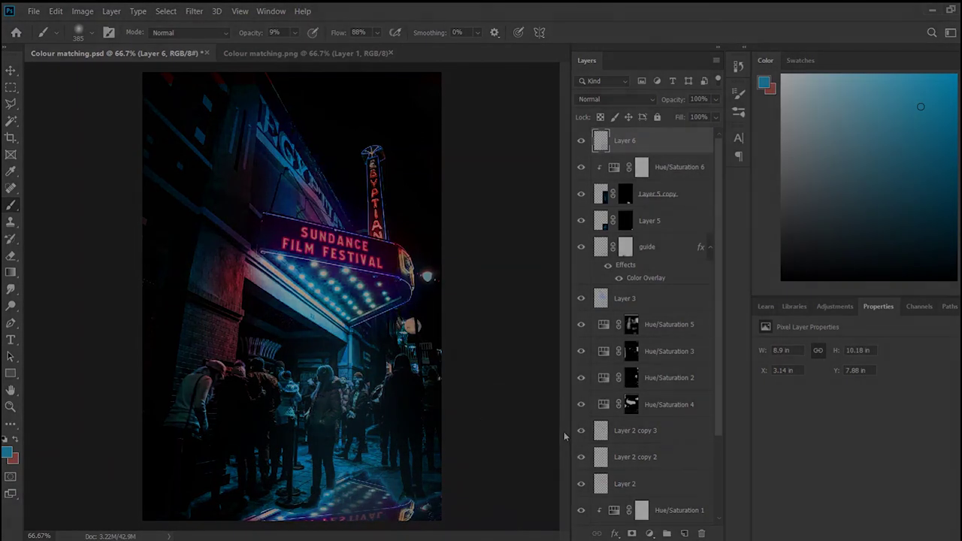